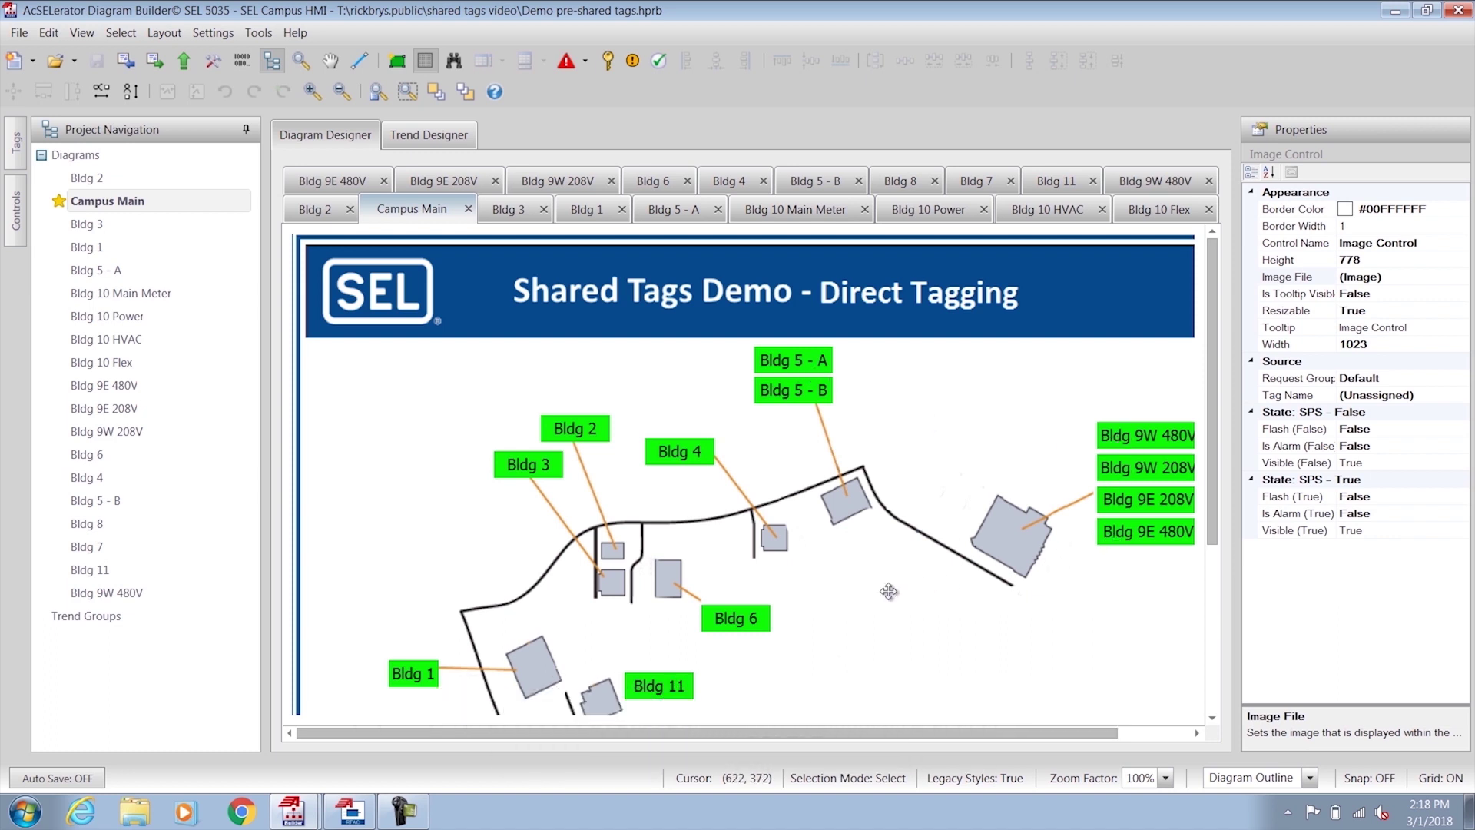
Step: Open the Bldg 4 meter diagram and inspect the IA reading's tag and the link tiles
double_click(679, 455)
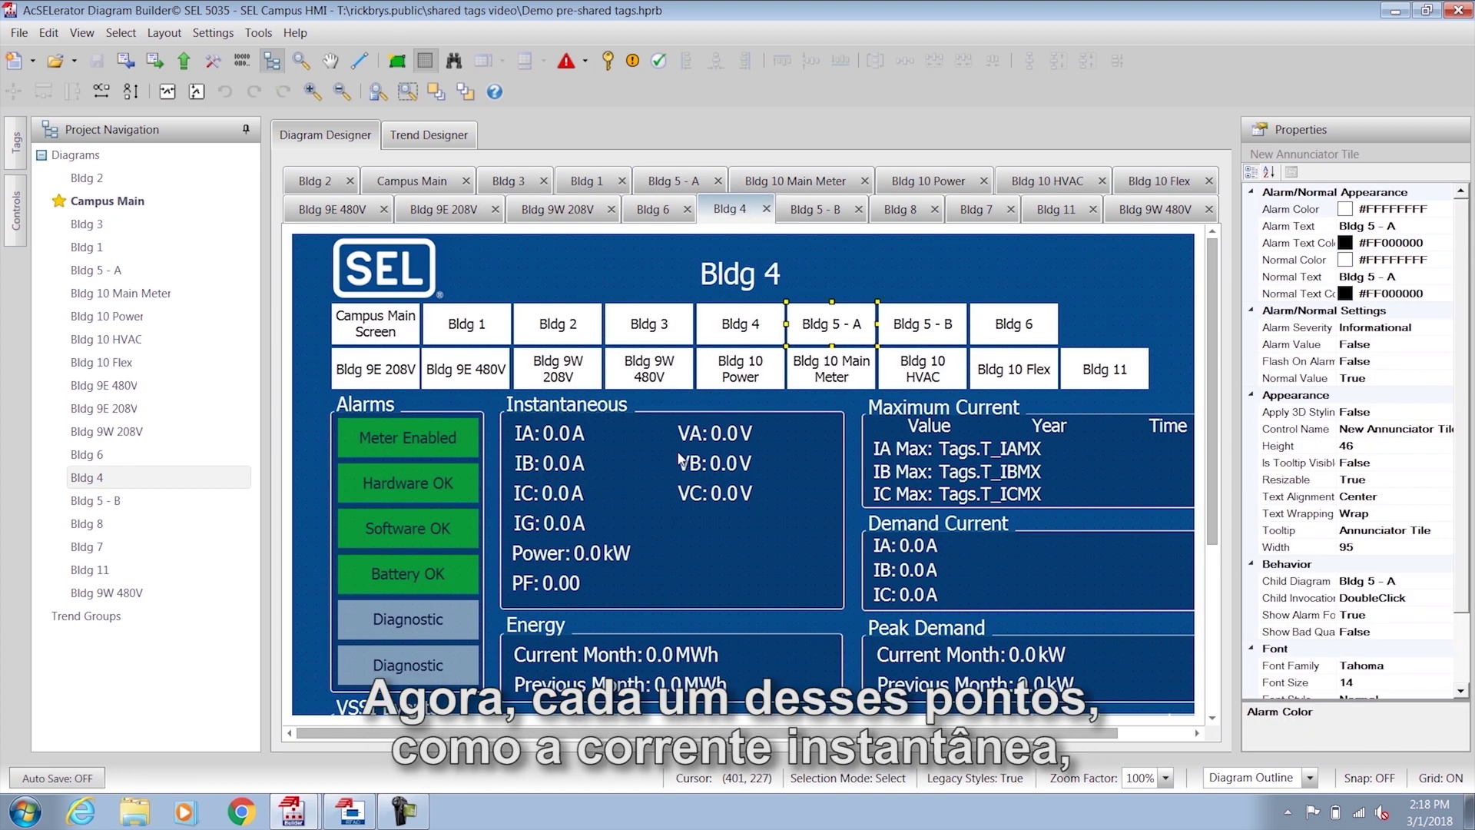
left_click(570, 433)
left_click_drag(1357, 707, 1370, 739)
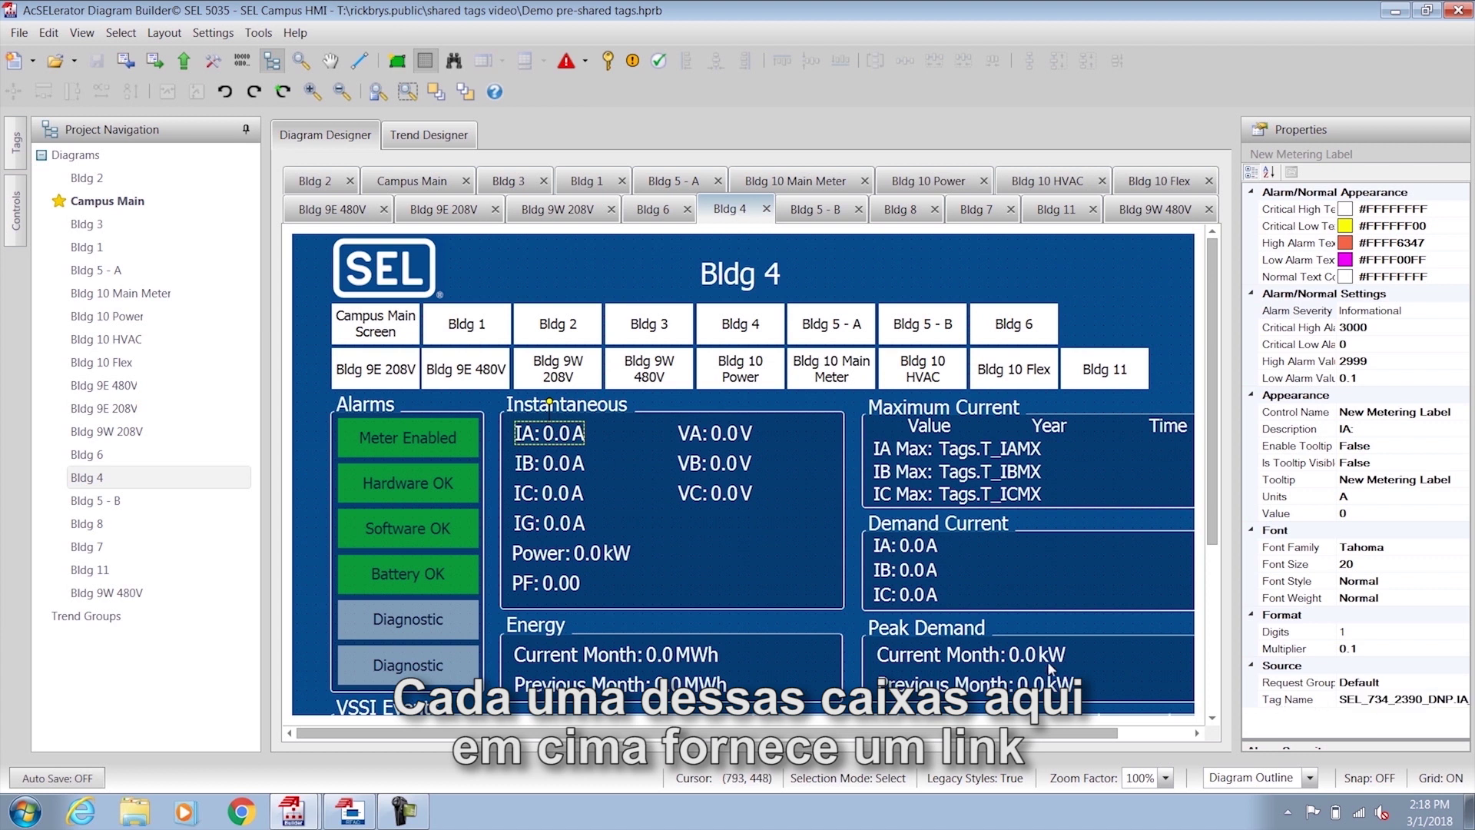
left_click(740, 348)
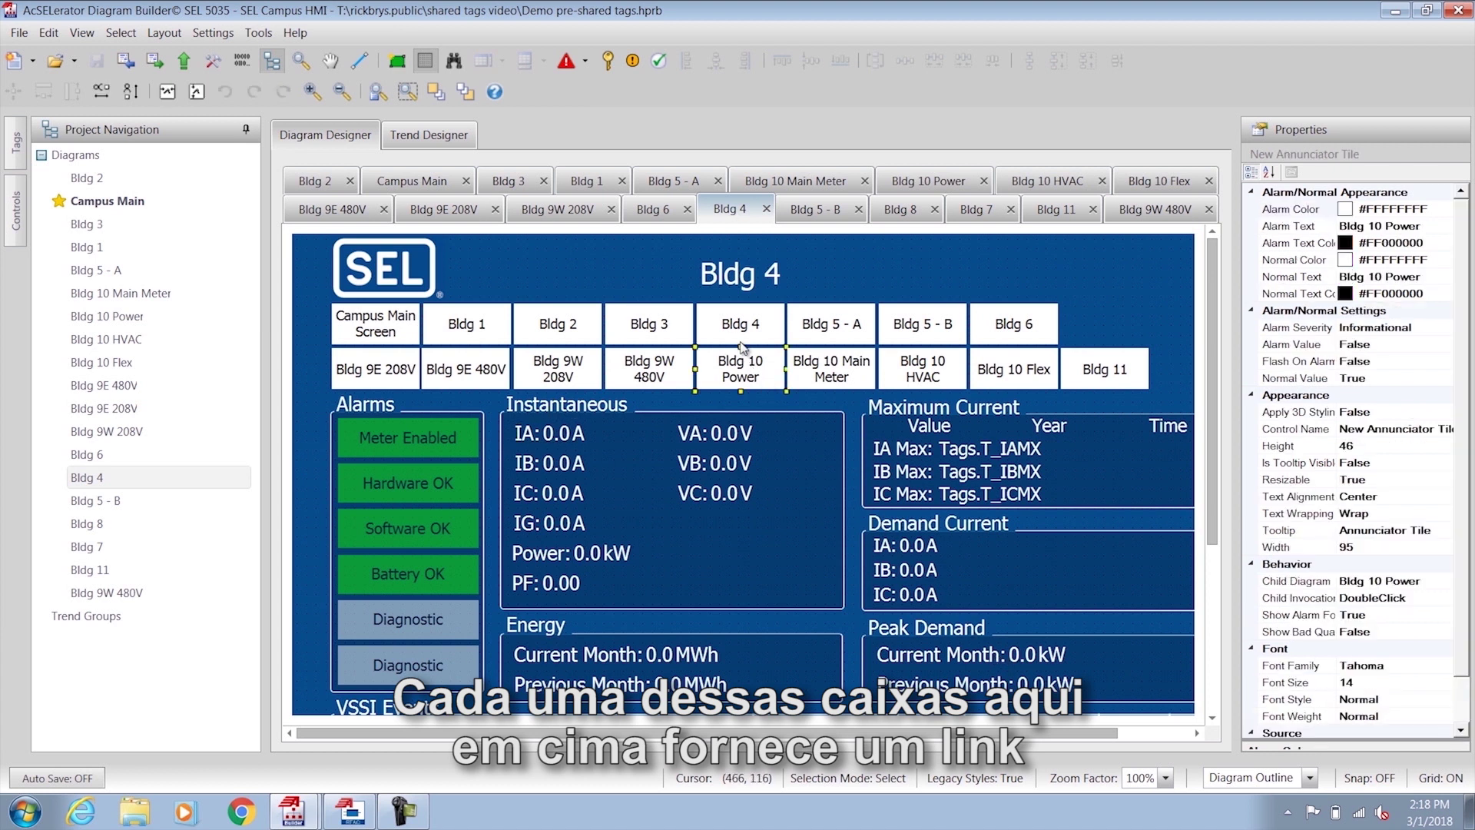
left_click(637, 327)
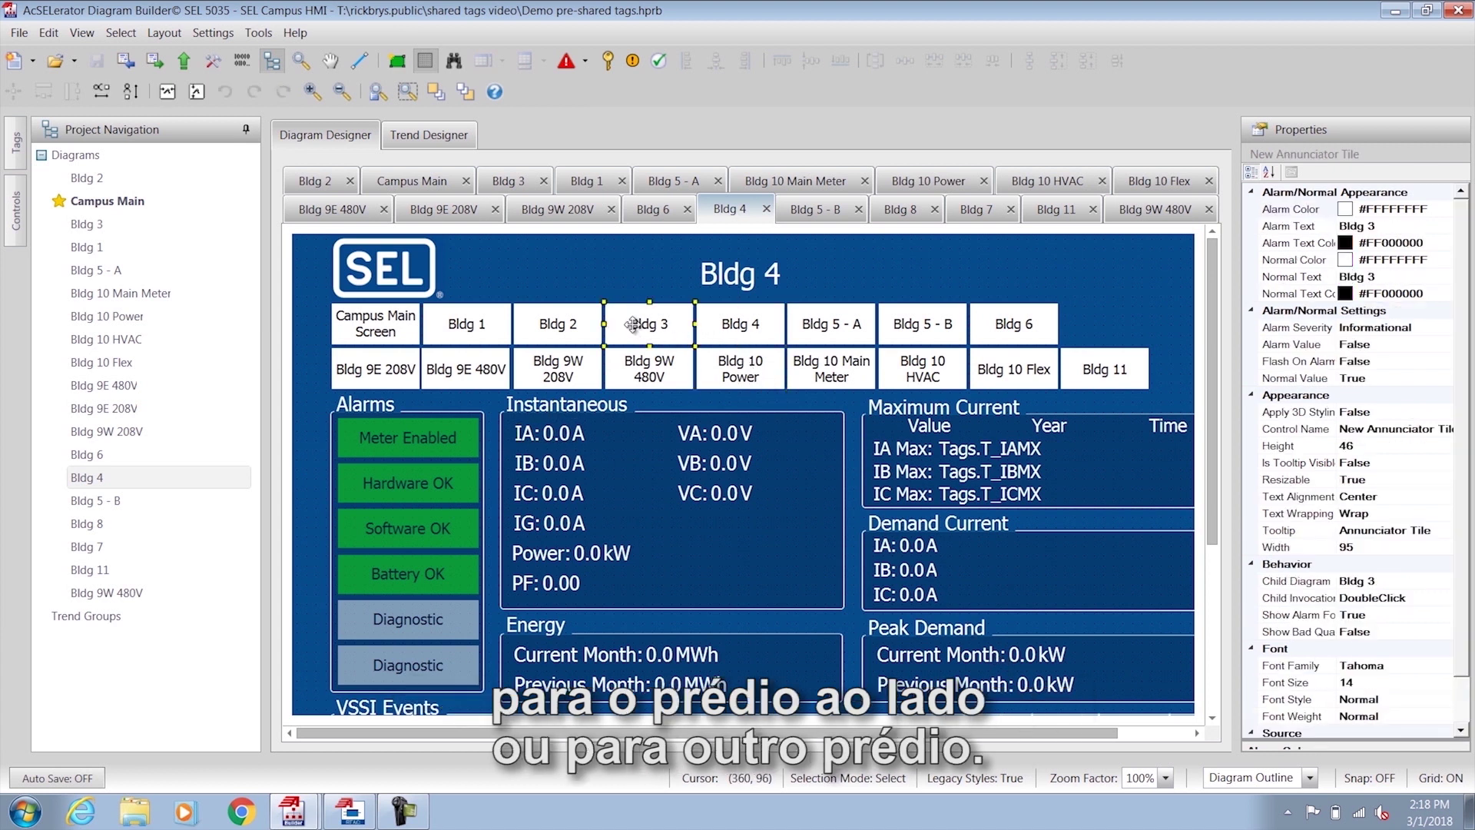
Step: Open the Bldg 2, 3, 4, 5 - A and 5 - B diagrams, then switch to Demo shared tags
double_click(578, 330)
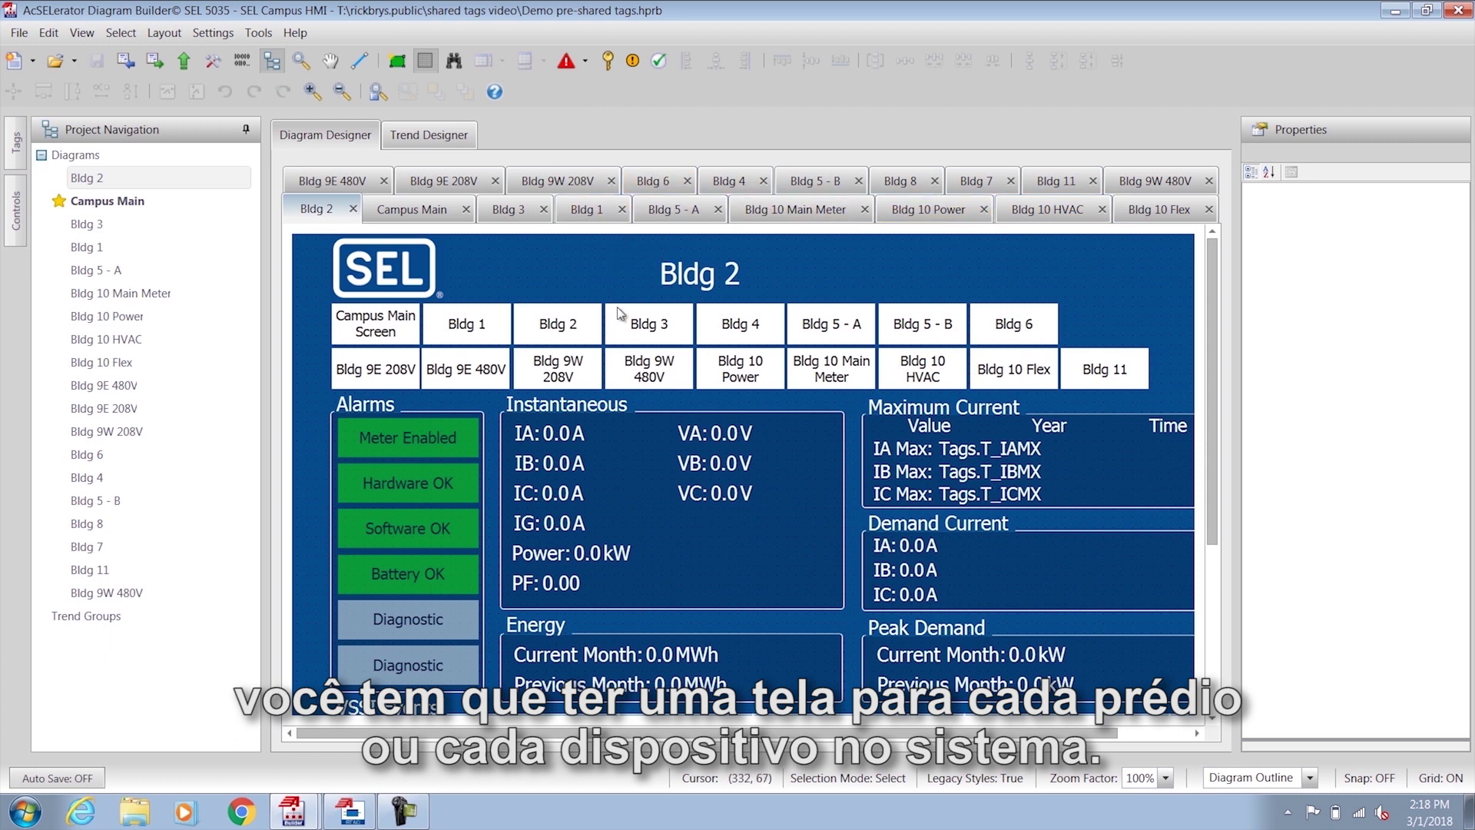
double_click(638, 332)
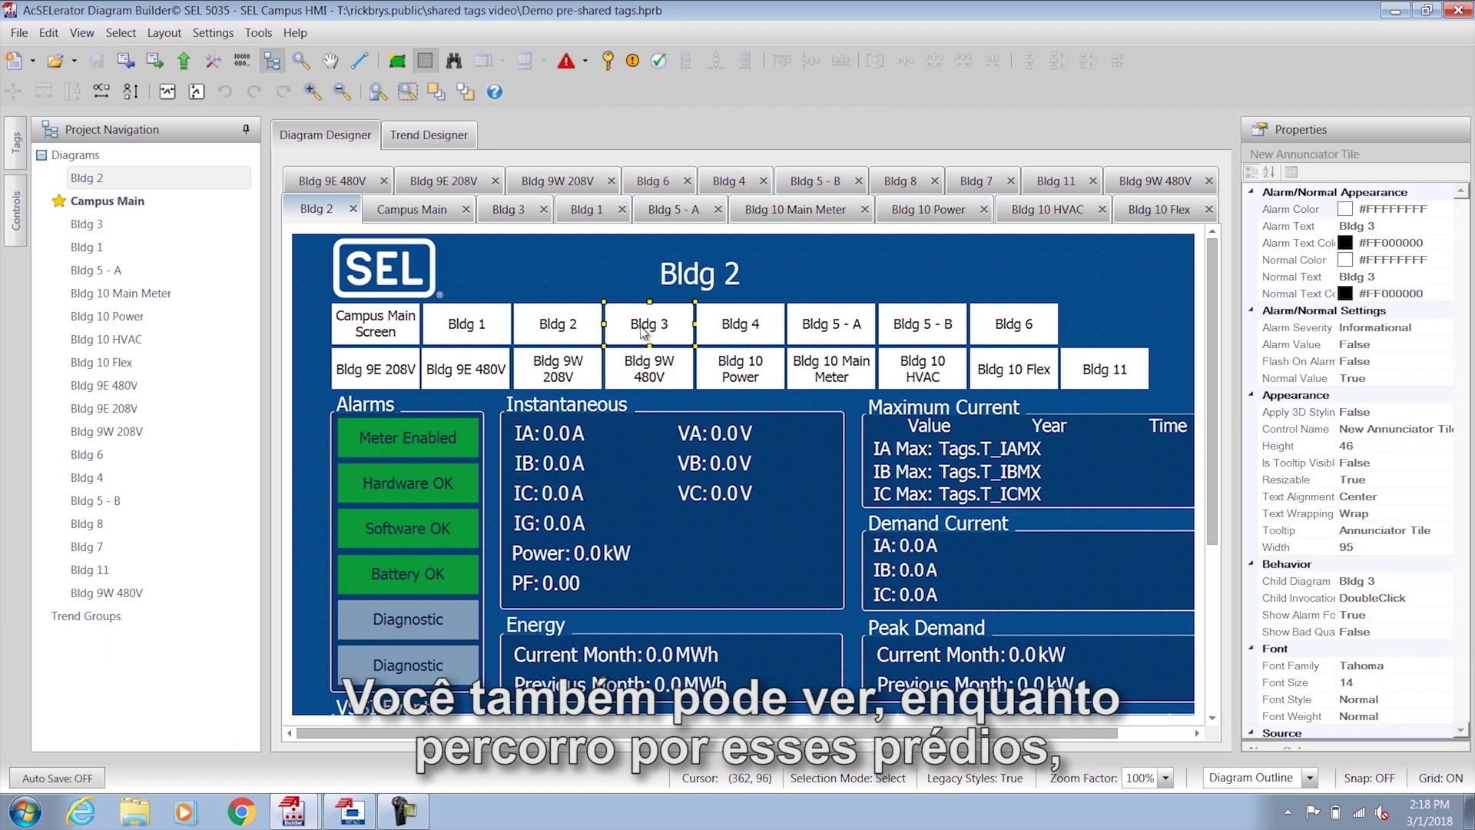
double_click(728, 326)
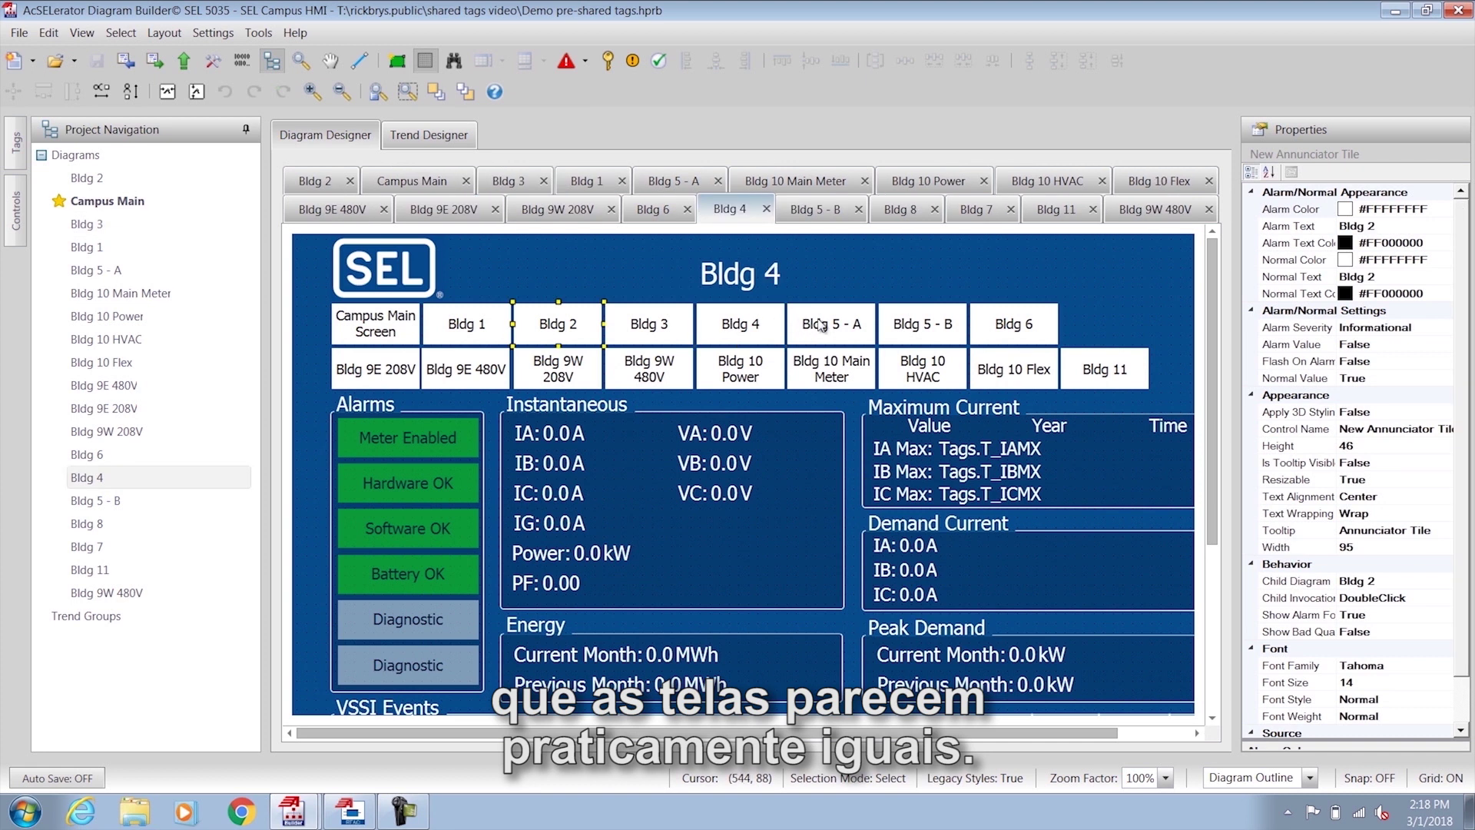
double_click(840, 328)
double_click(911, 329)
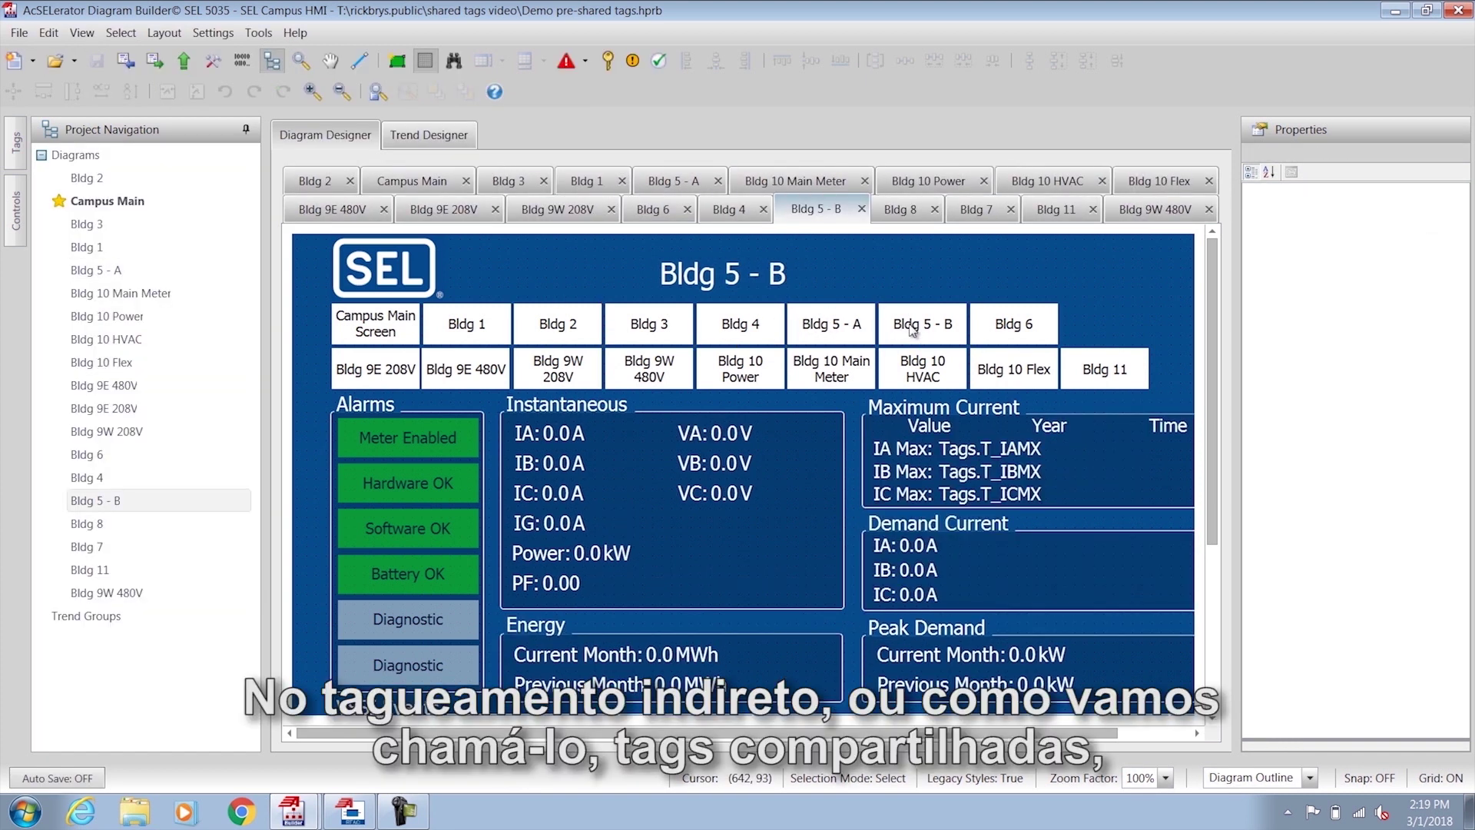
mouse_move(292, 810)
left_click(288, 743)
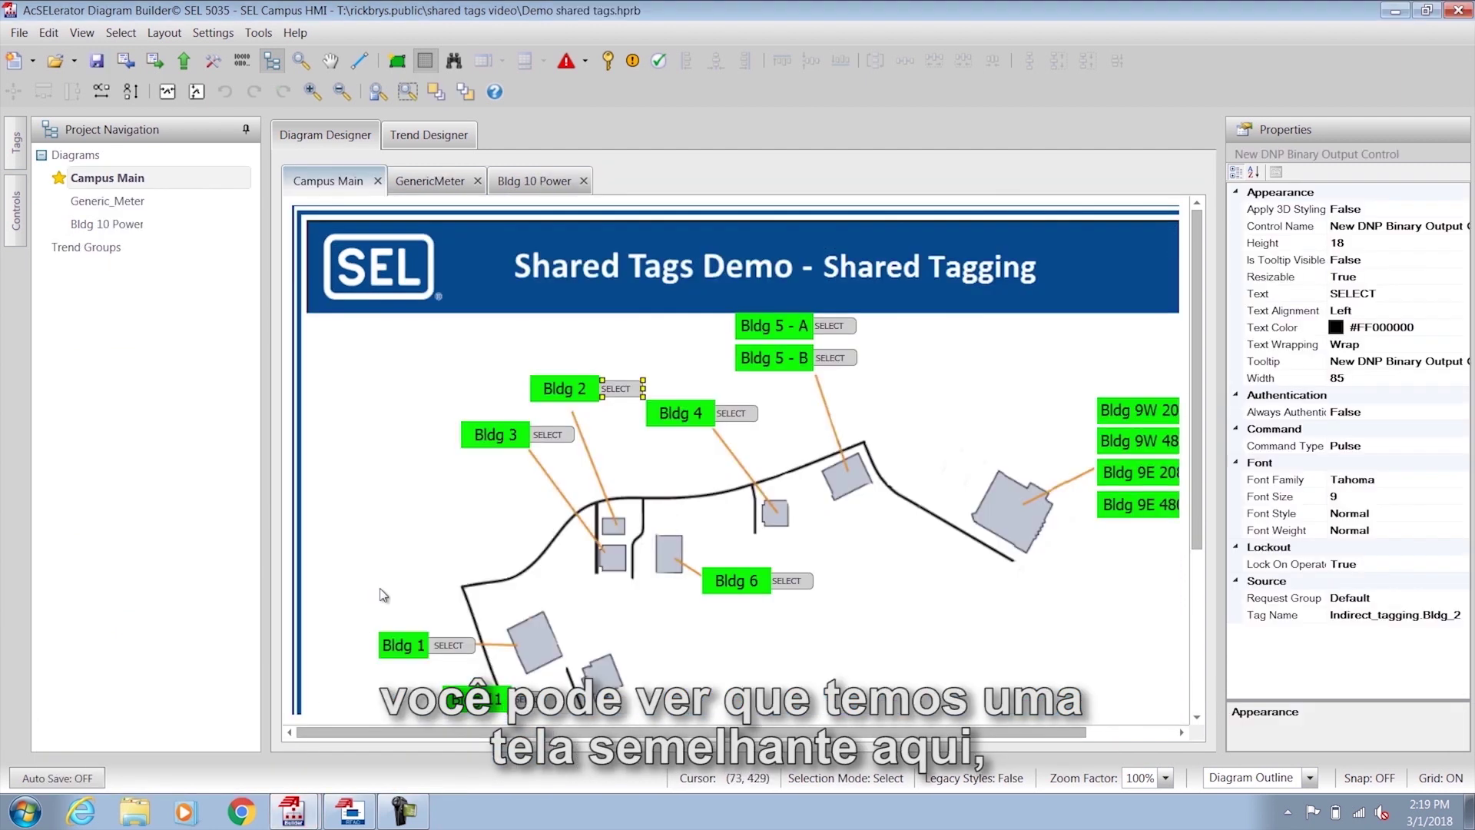
Step: Inspect the map background and the Bldg 2 SELECT button, then open the GenericMeter diagram
left_click(634, 360)
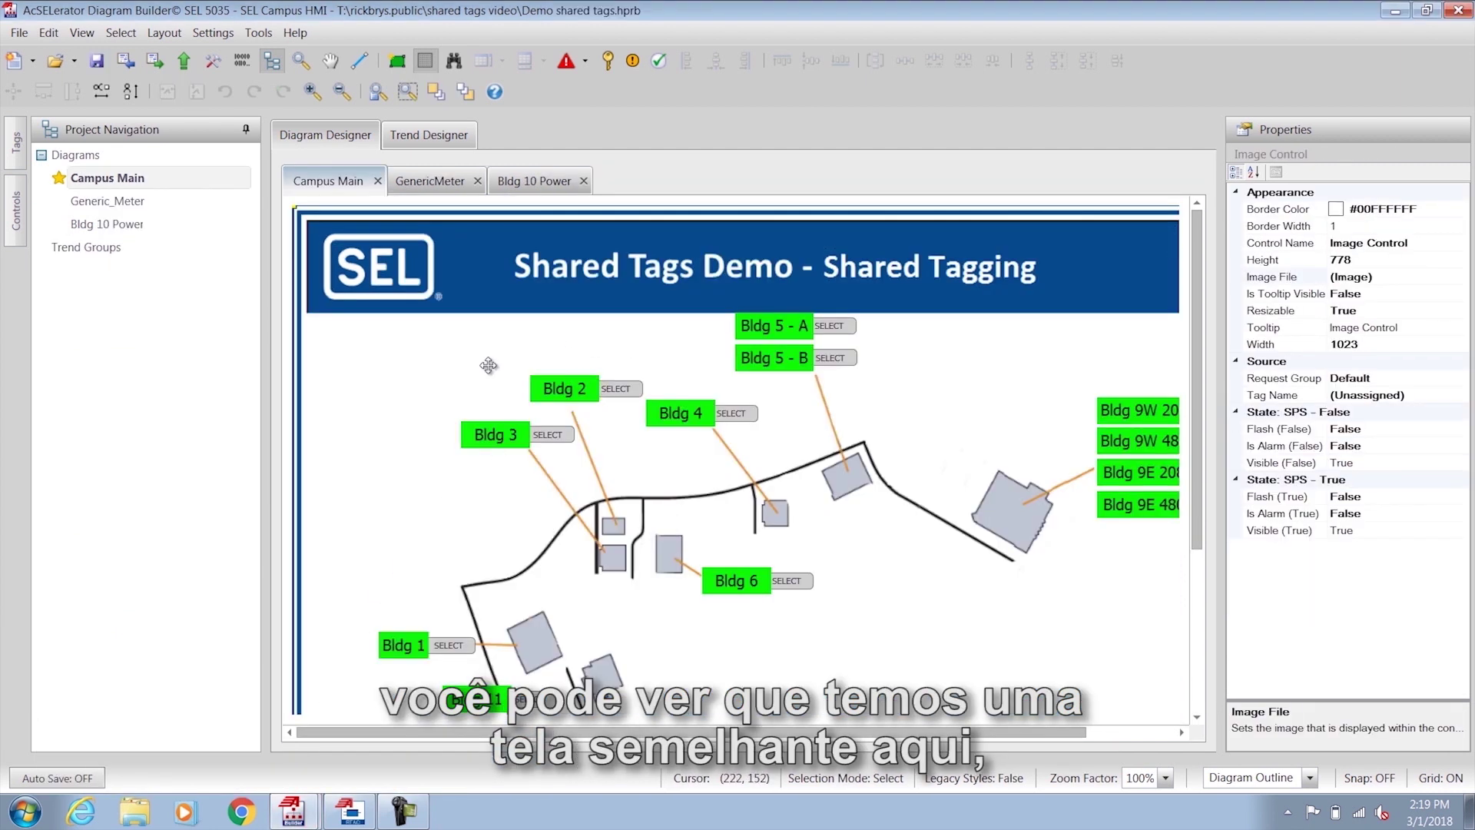
left_click(624, 393)
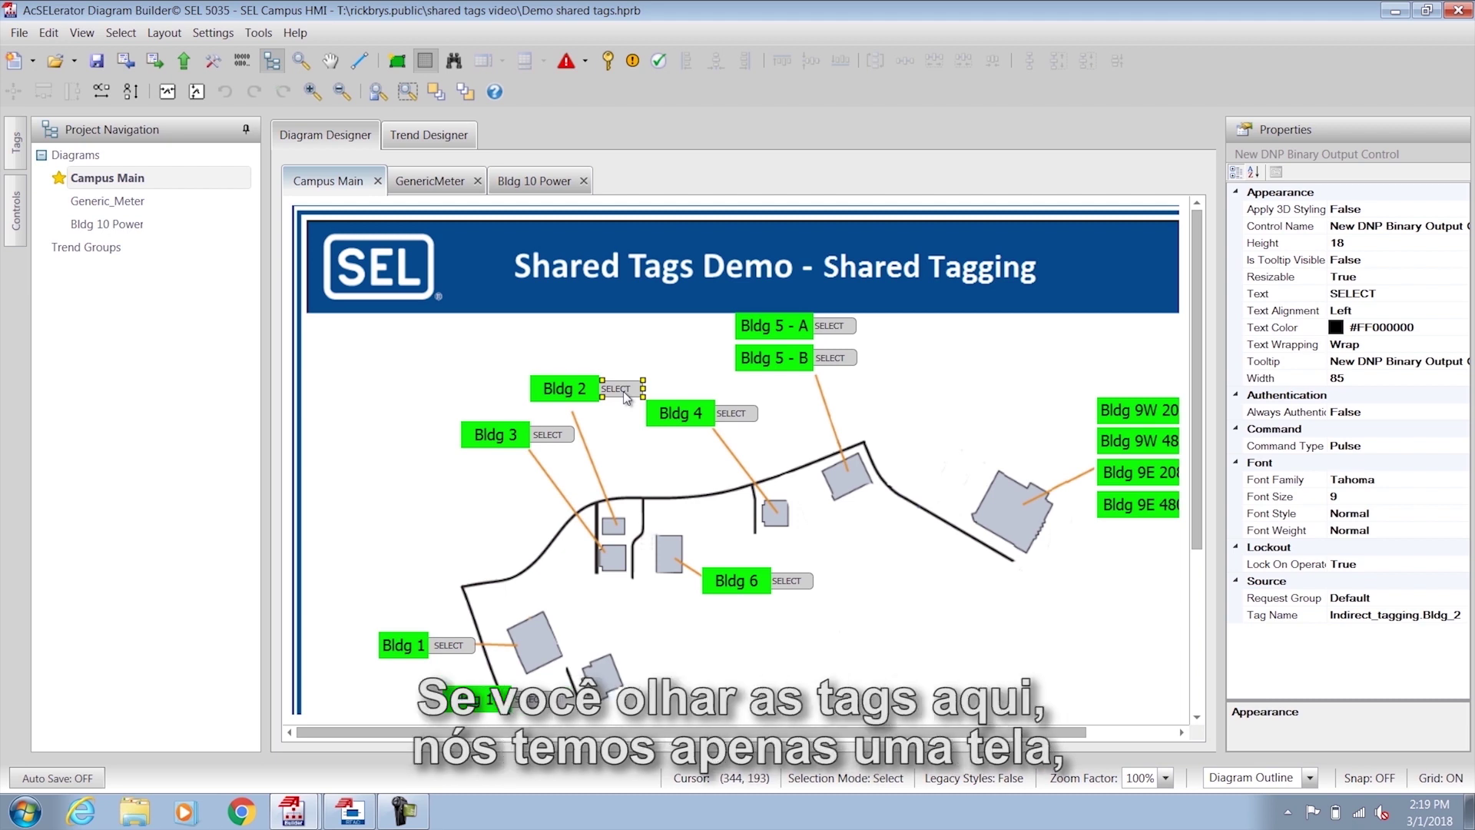
left_click(440, 180)
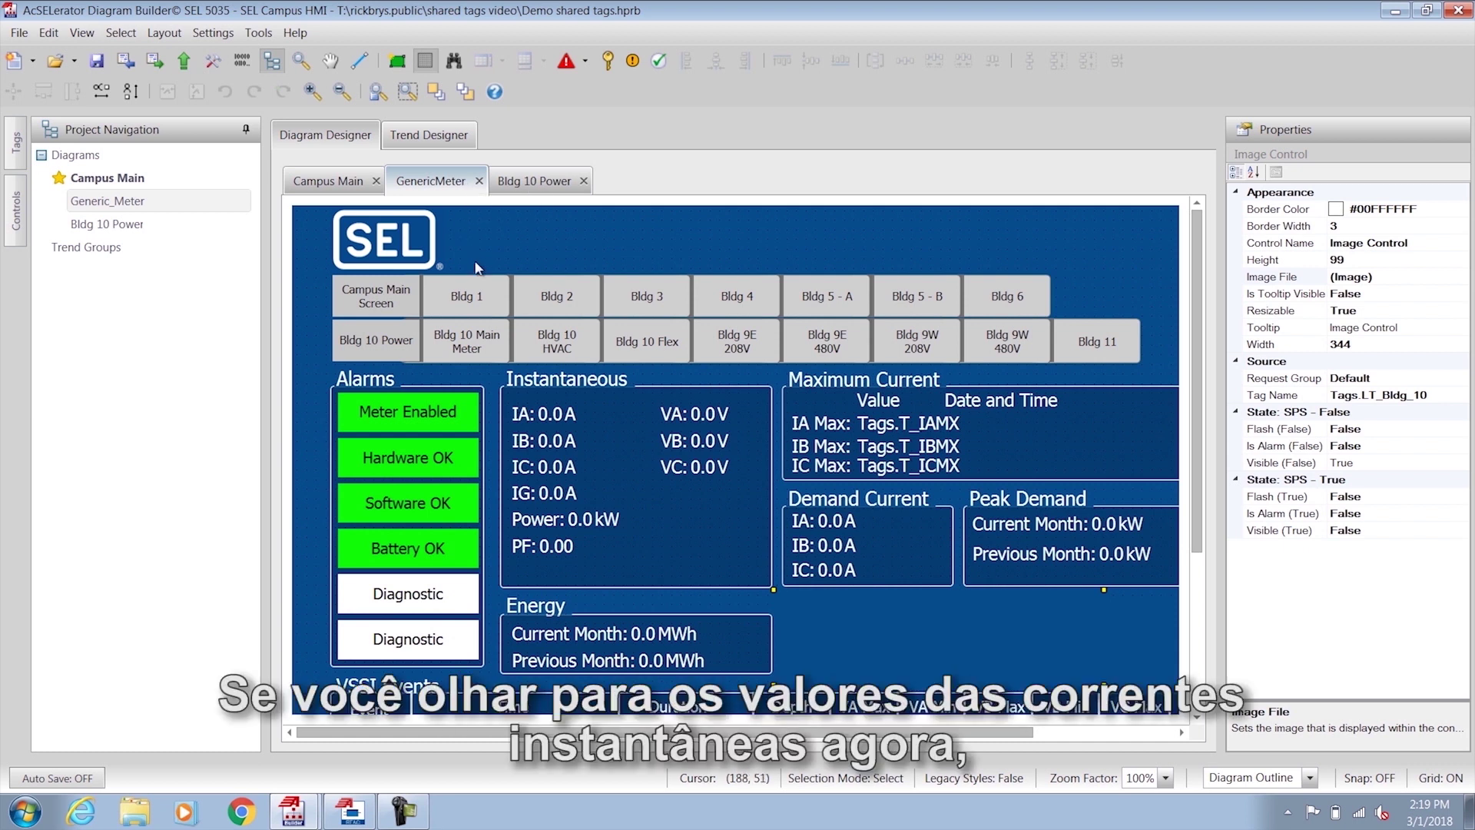
Step: Verify IA and IB are tagged Indirect_tagging.INST_IA and INST_IB, then switch to RTAC
left_click(553, 417)
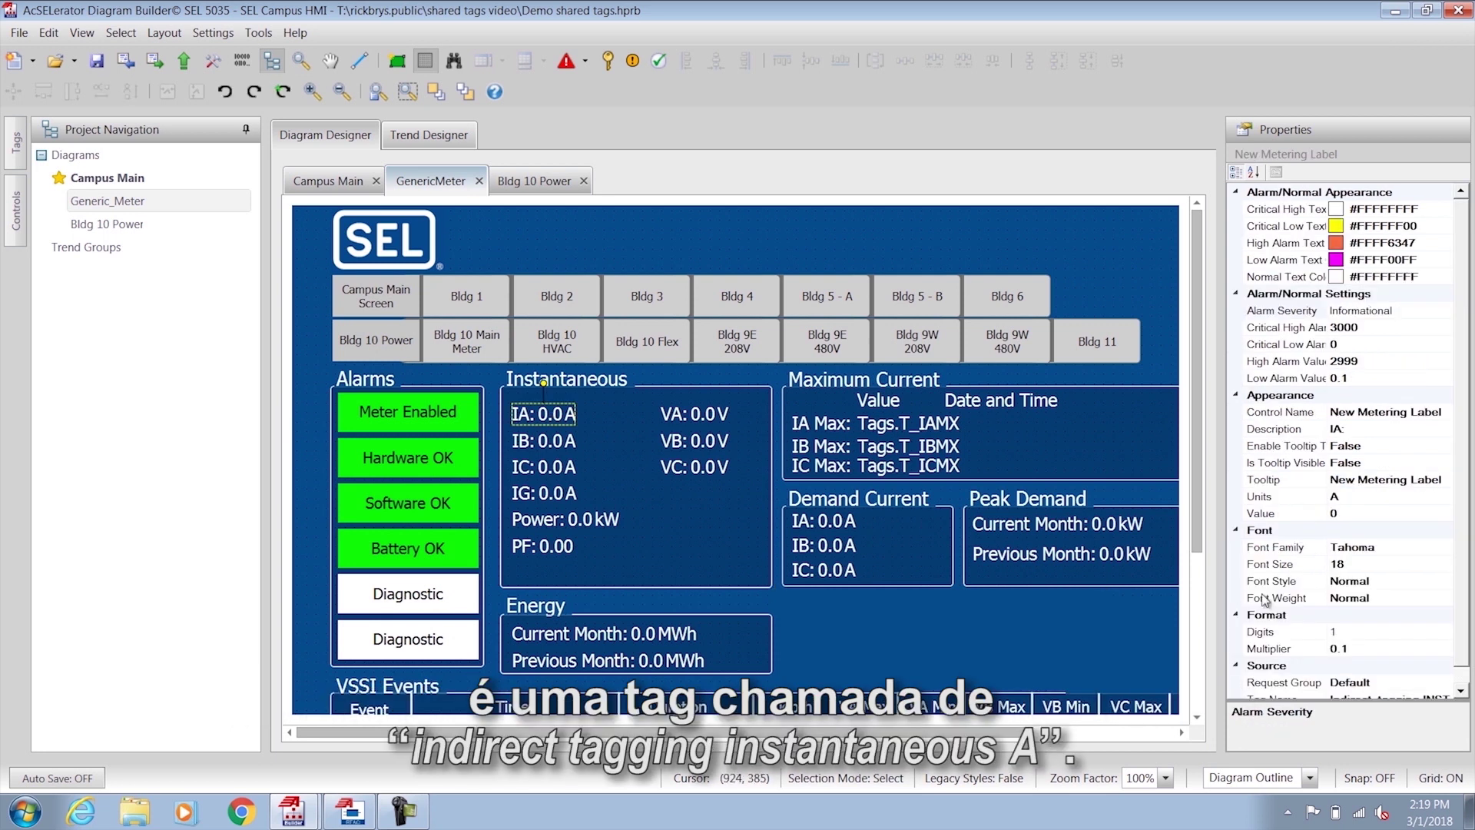
left_click_drag(1351, 699, 1362, 735)
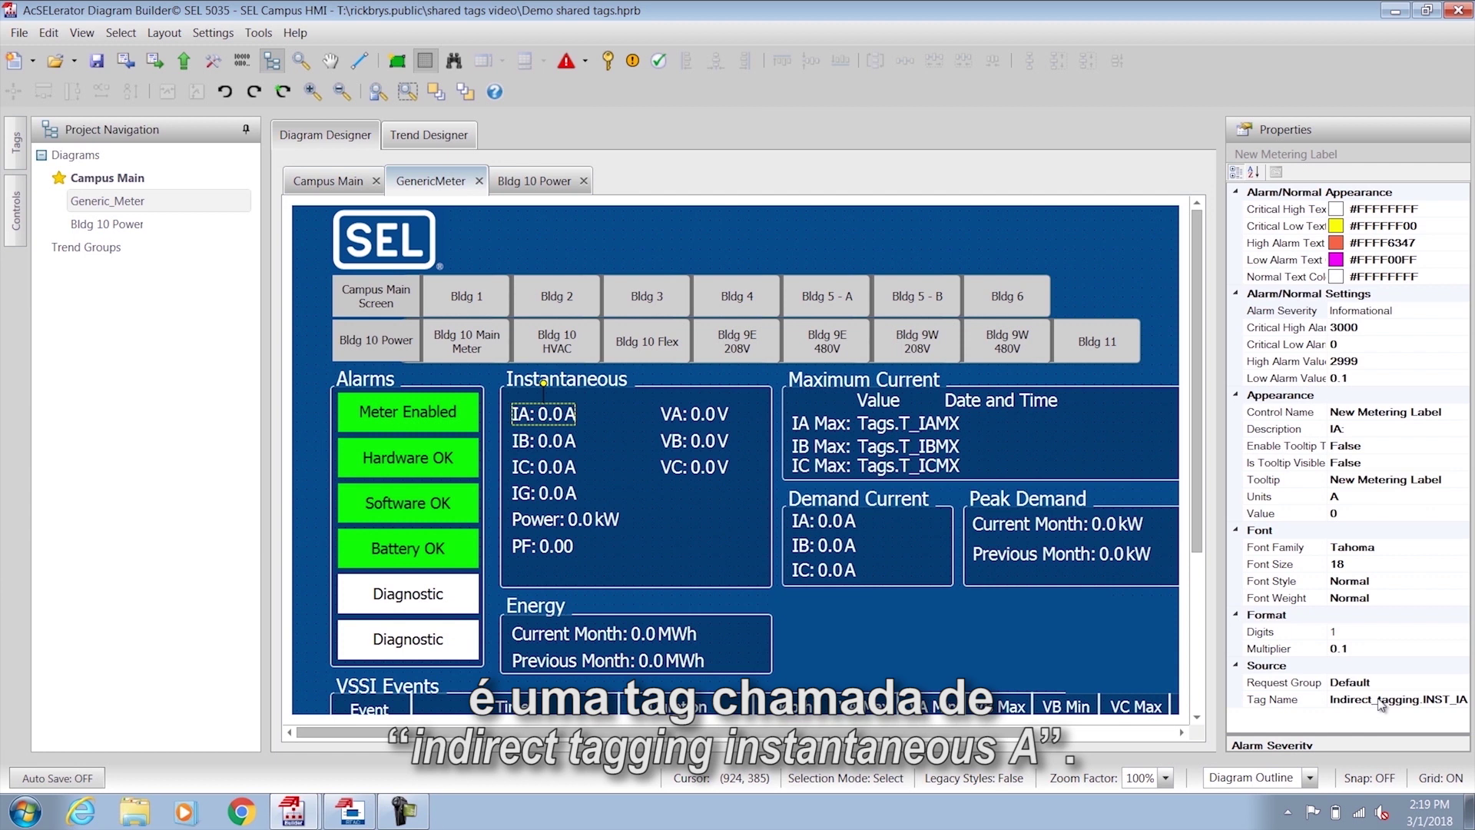
left_click(1382, 701)
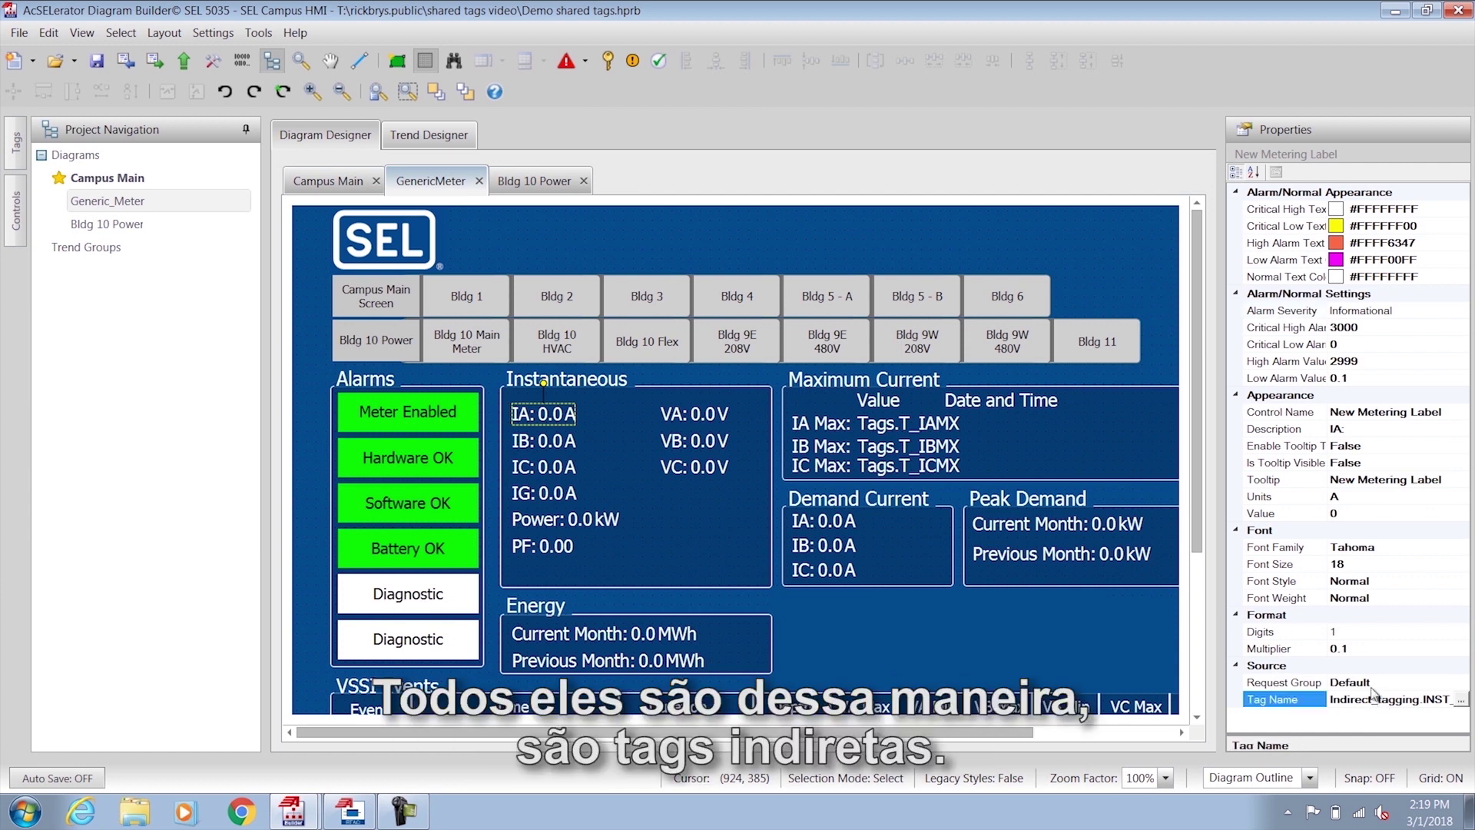
left_click(565, 440)
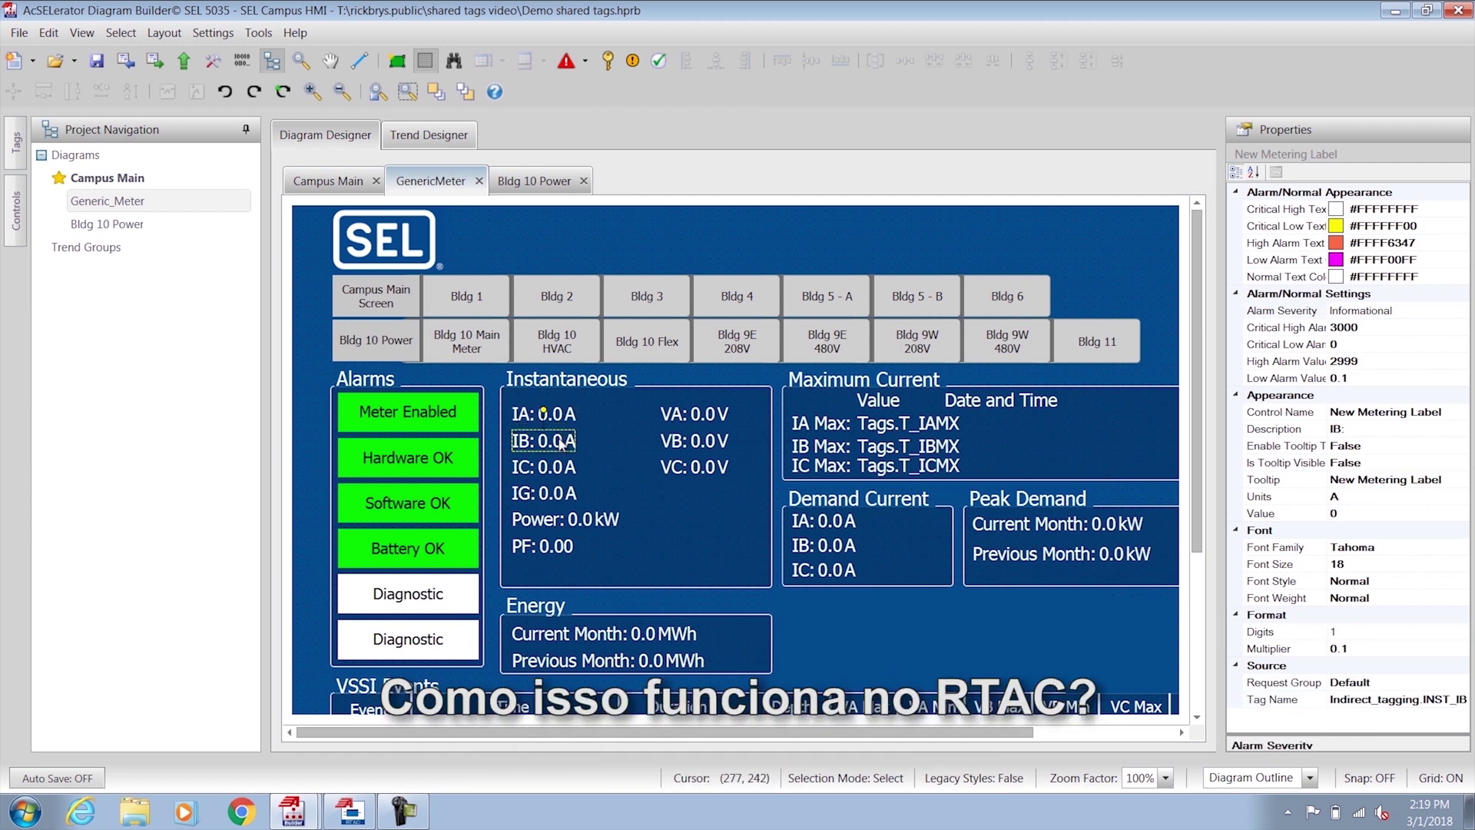
left_click(354, 816)
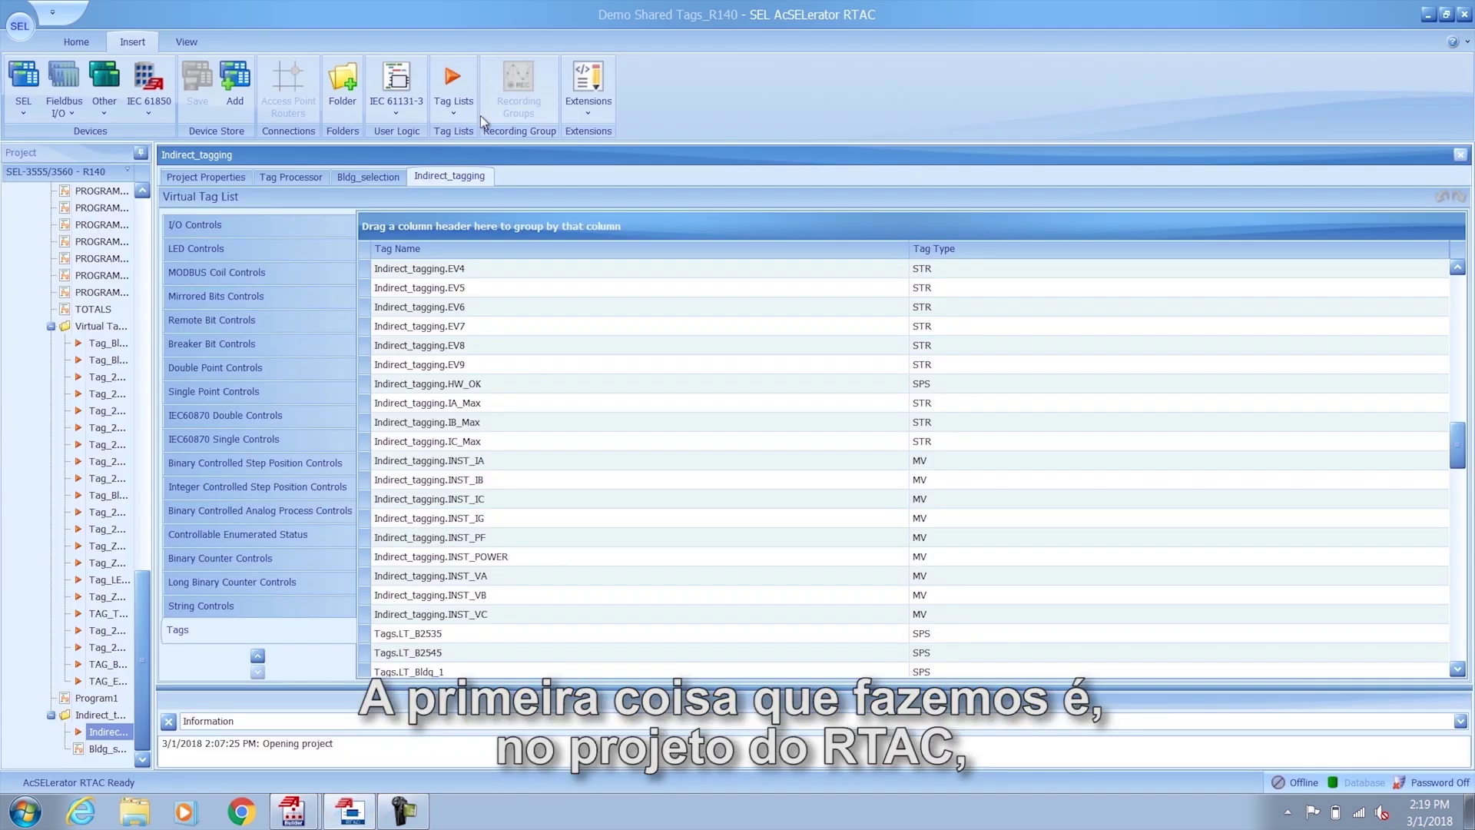
left_click(450, 103)
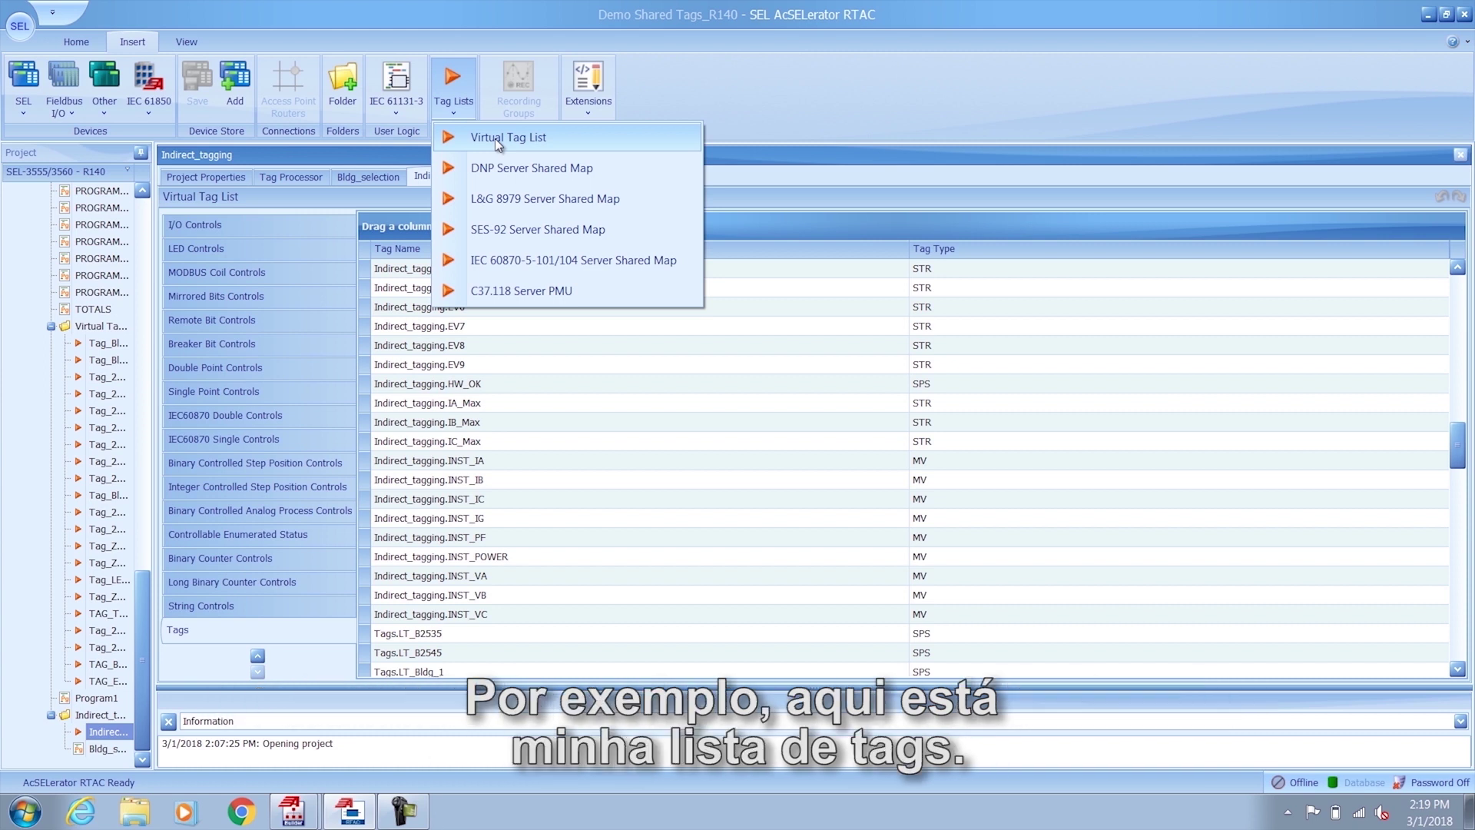
left_click(698, 100)
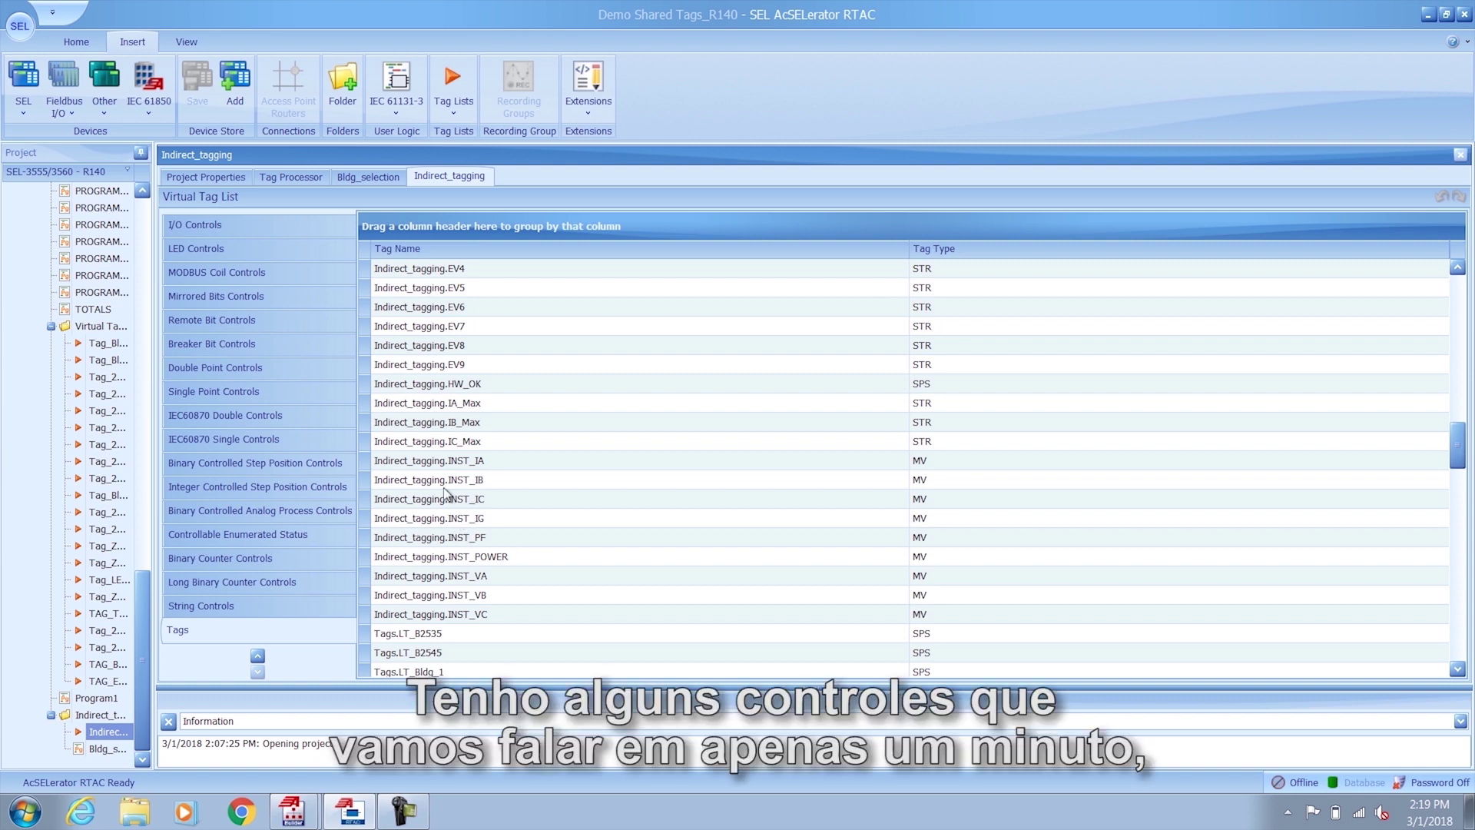
left_click(583, 444)
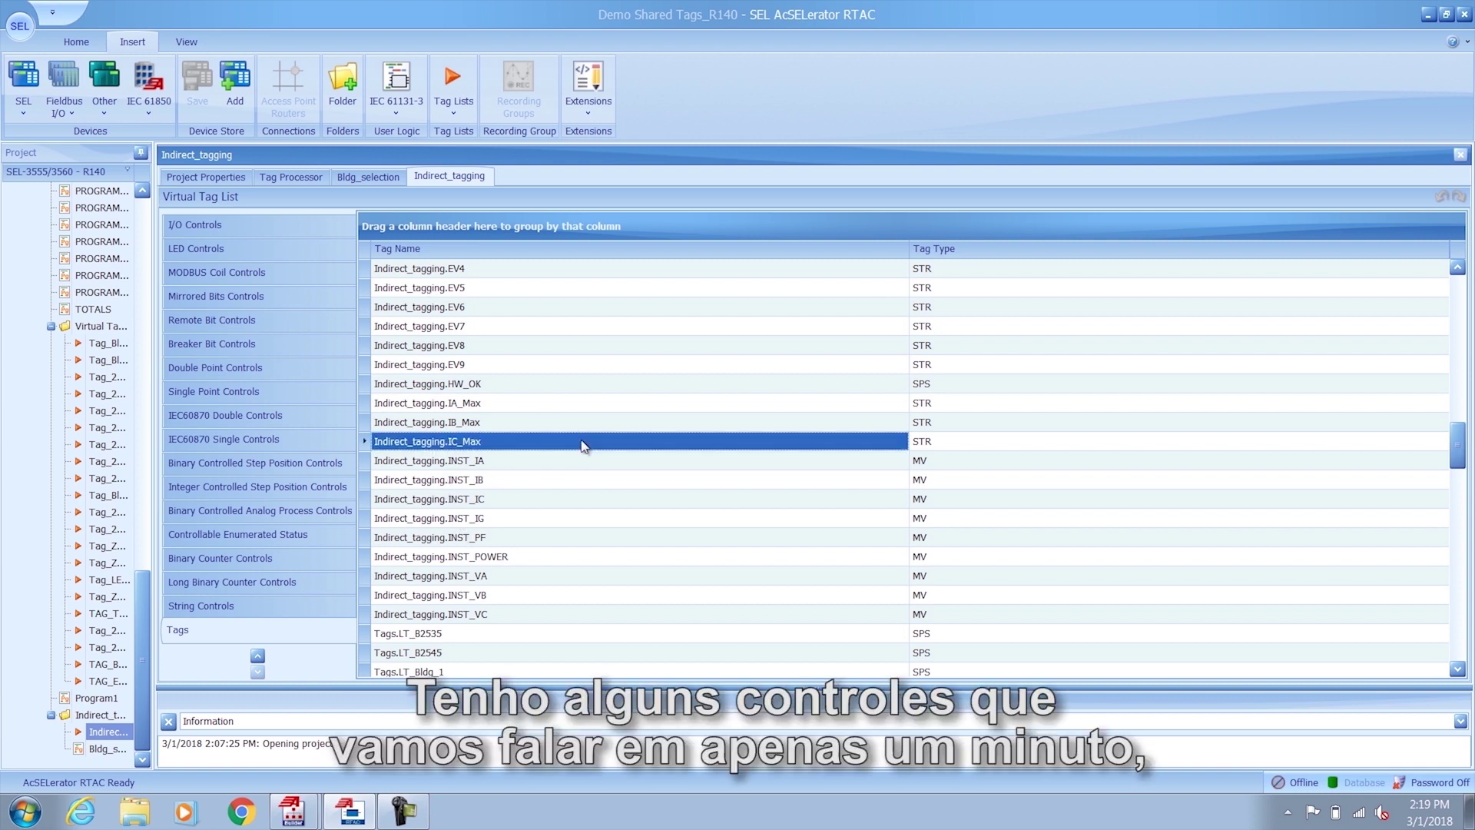
scroll(584, 446, "up", 15)
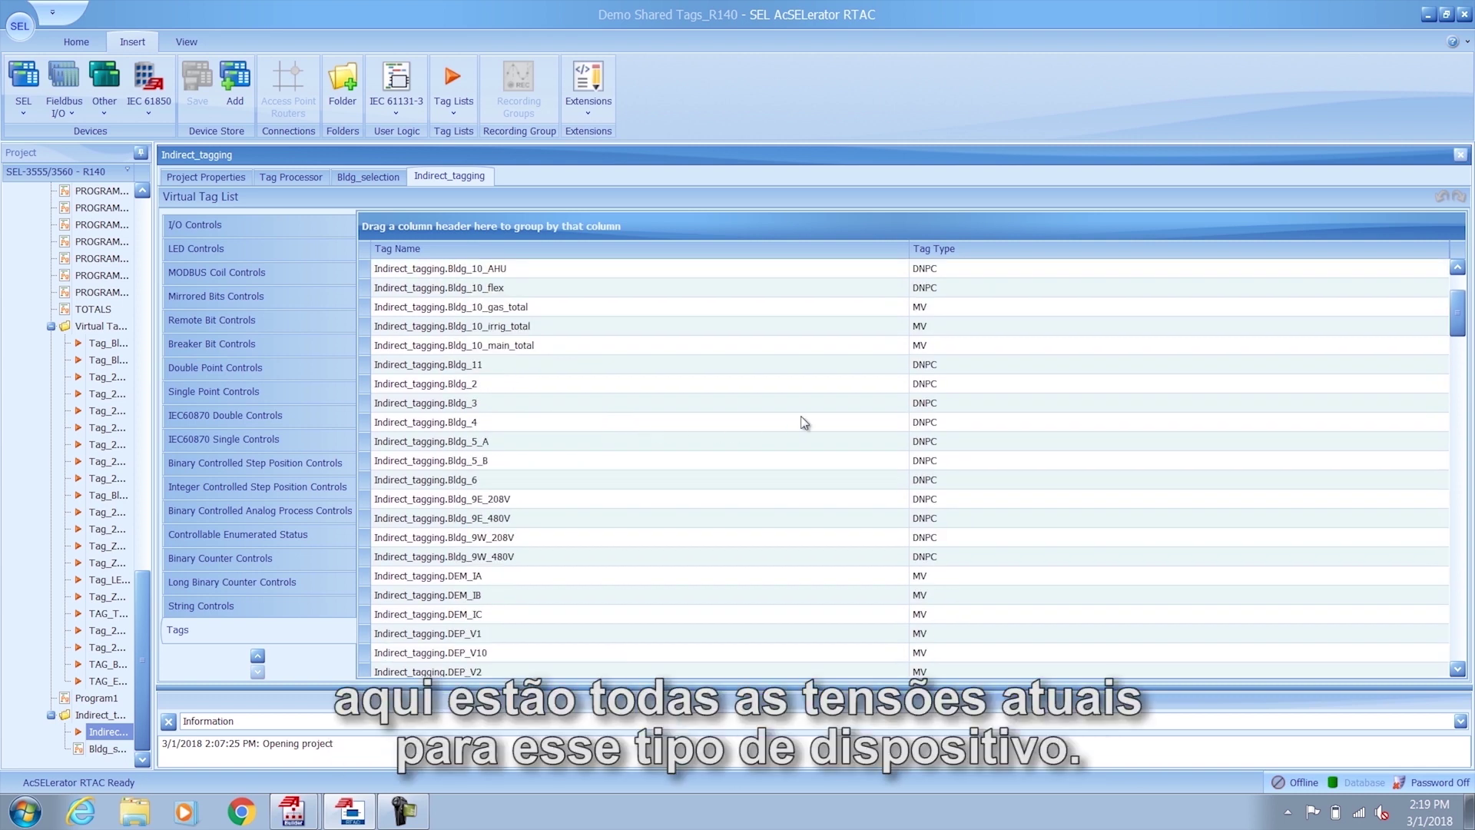
scroll(768, 471, "down", 4)
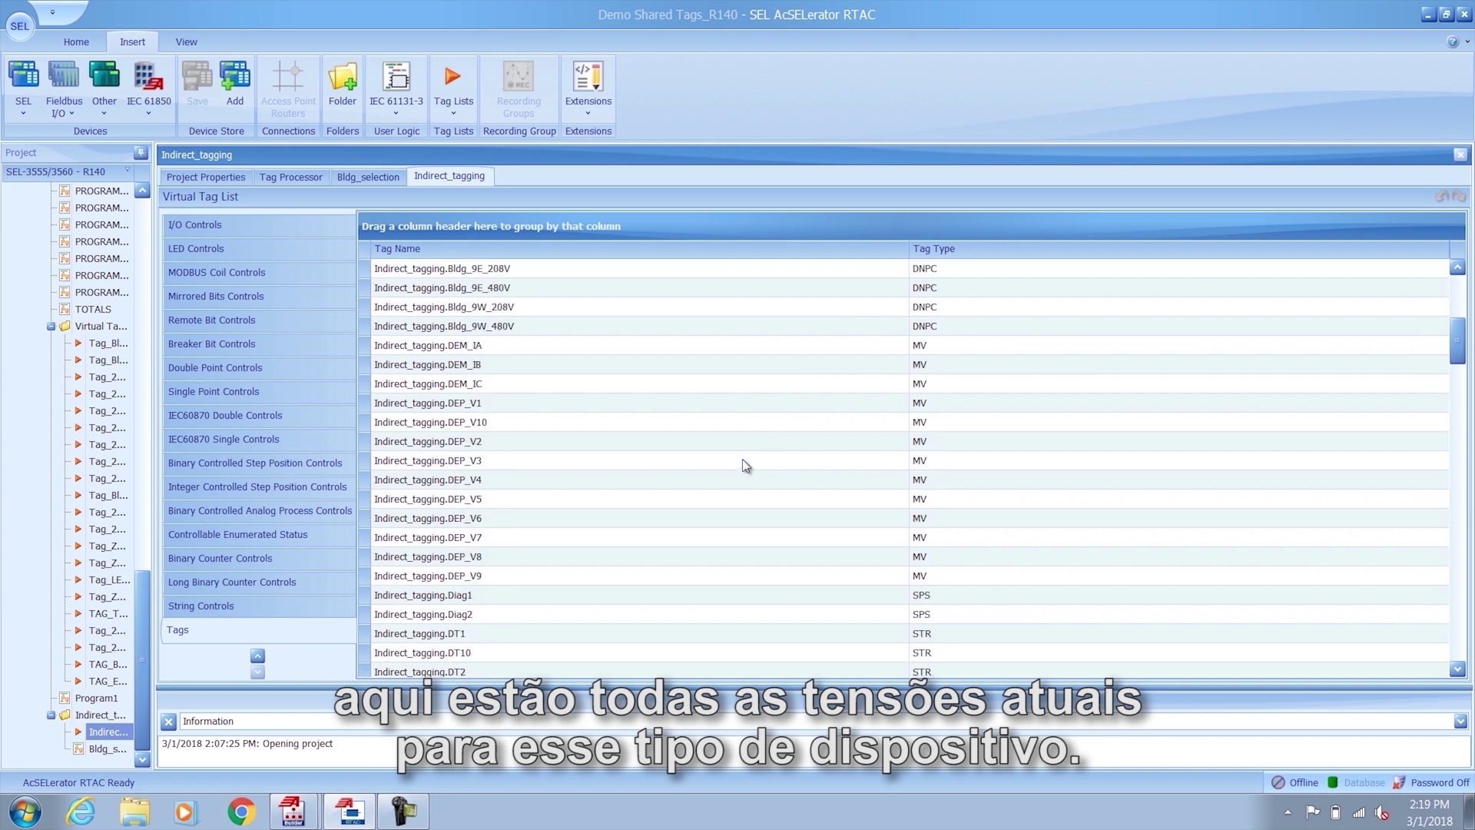
left_click(493, 347)
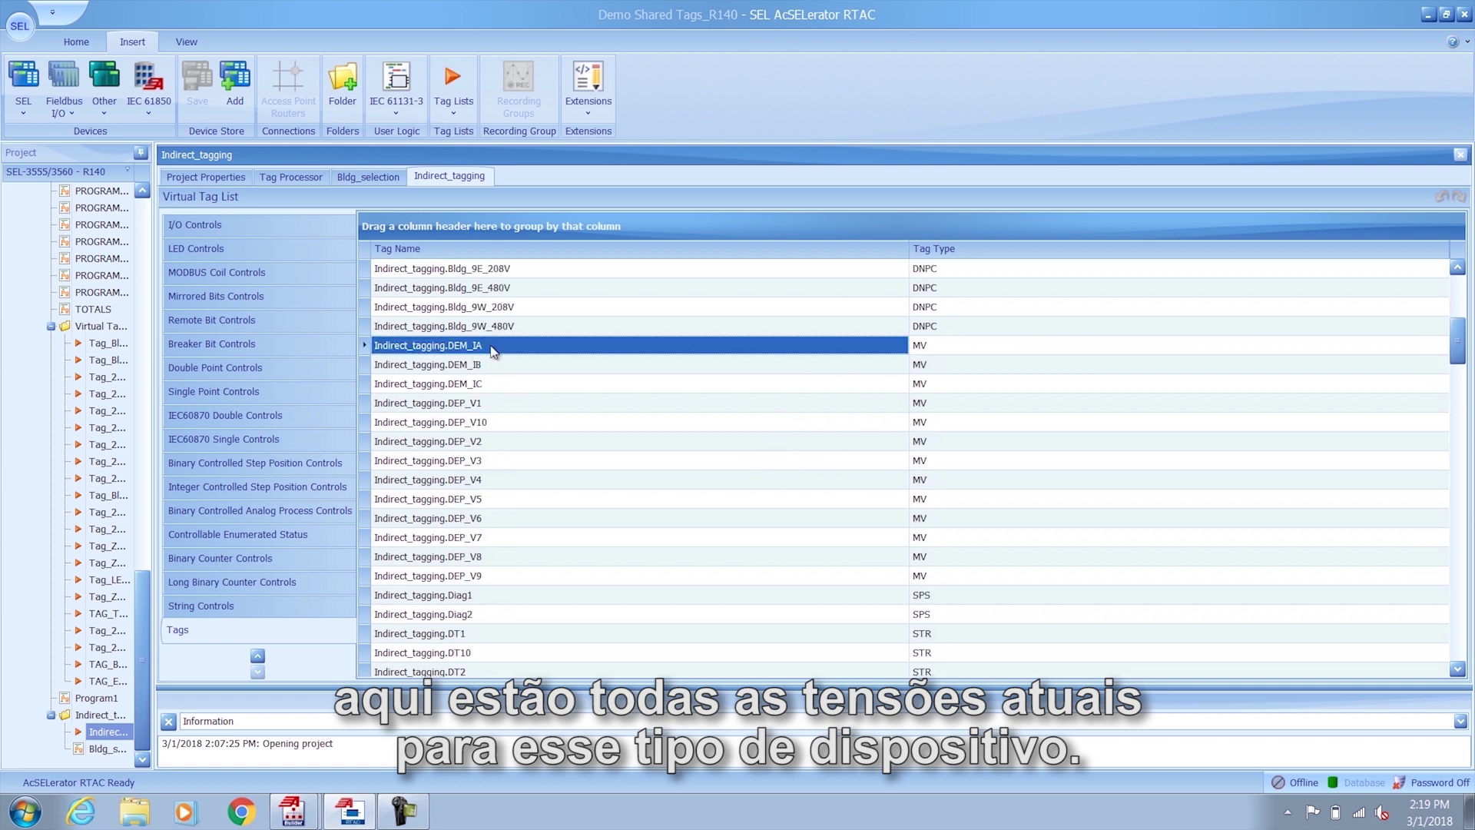
left_click(501, 405)
scroll(518, 534, "down", 5)
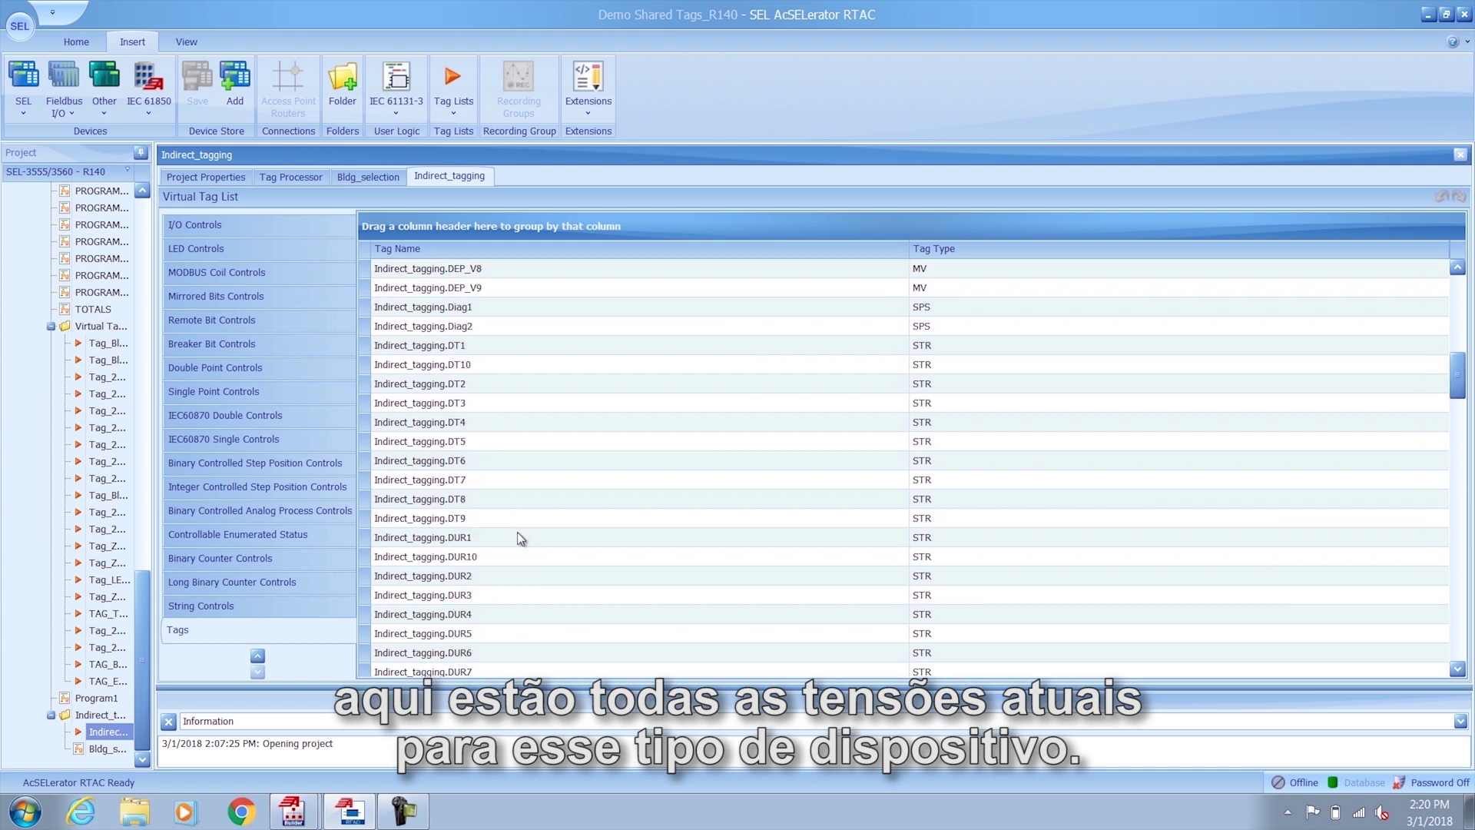
left_click(518, 537)
scroll(531, 532, "down", 8)
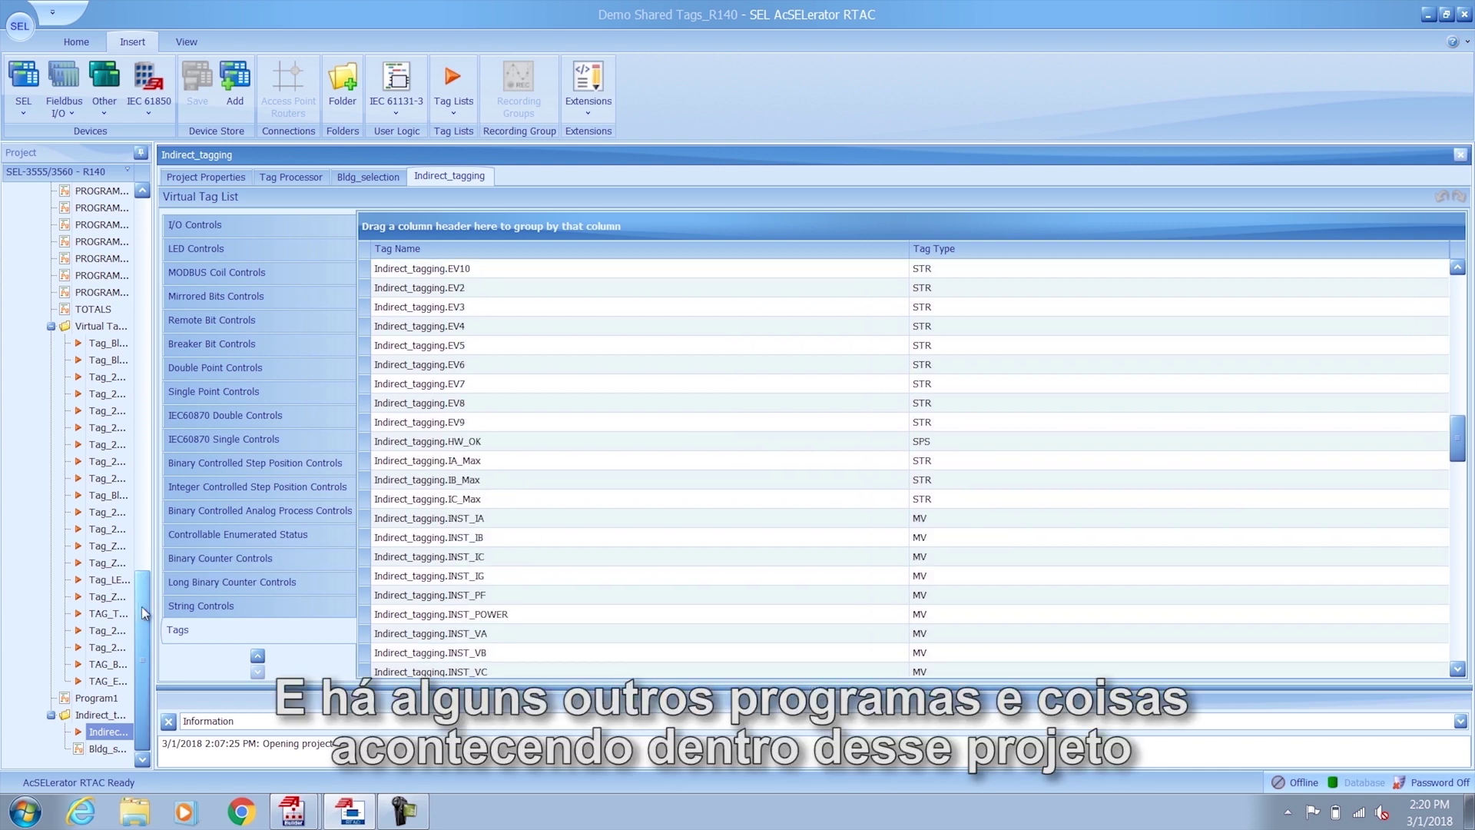
scroll(138, 606, "up", 1)
scroll(146, 572, "up", 6)
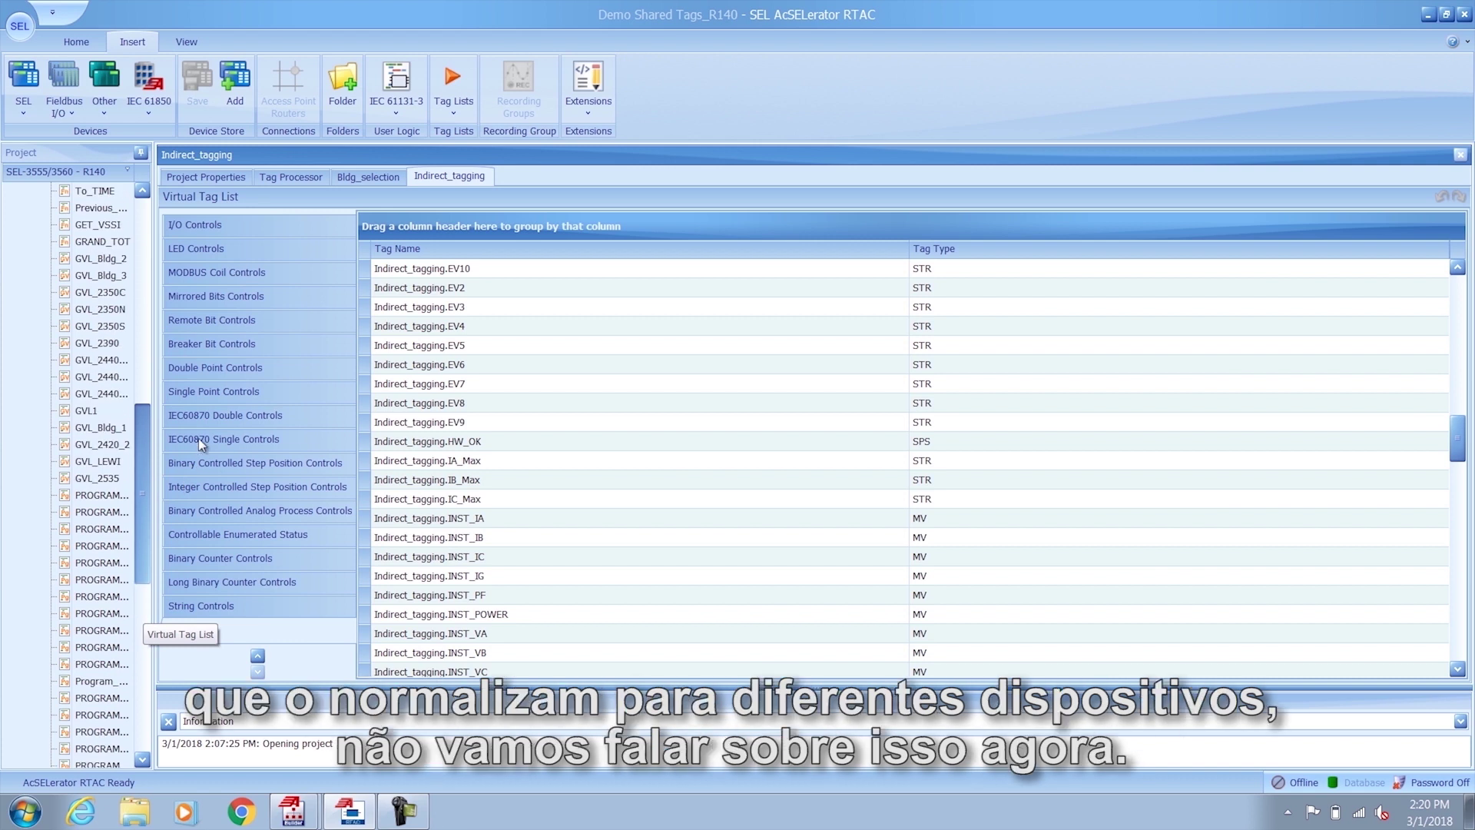
scroll(198, 438, "up", 10)
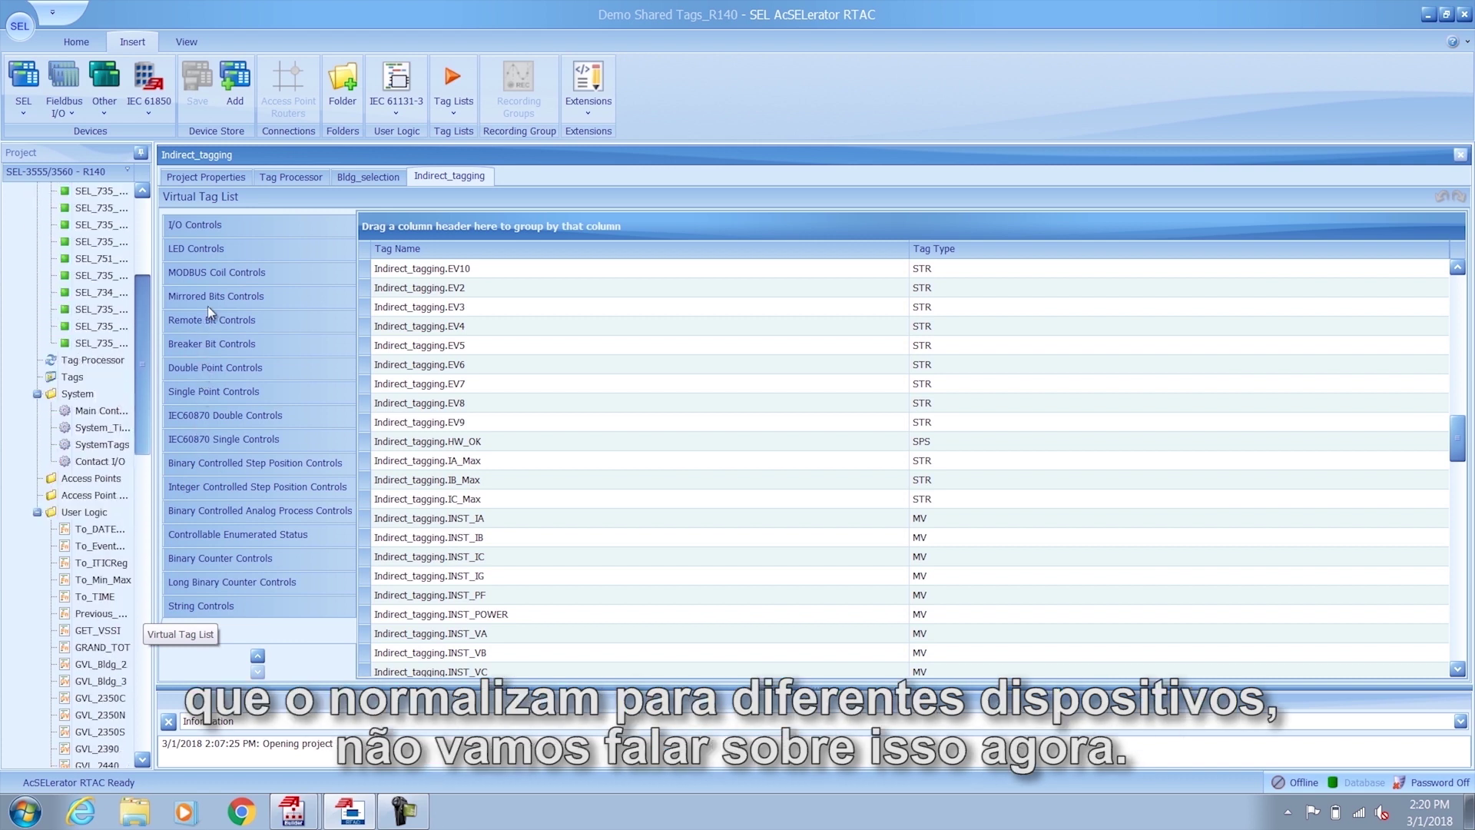
scroll(219, 238, "up", 1)
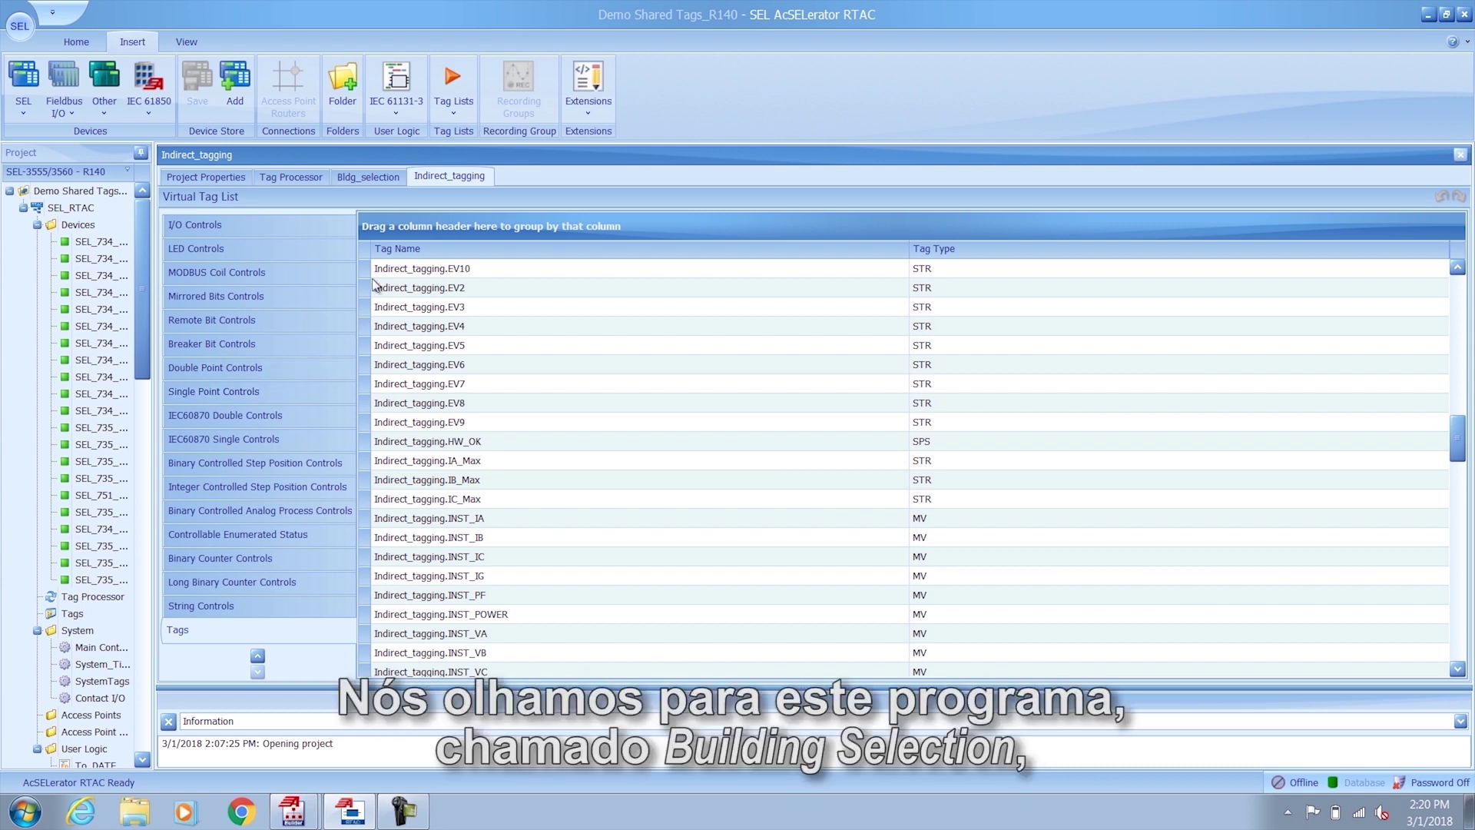
left_click(384, 177)
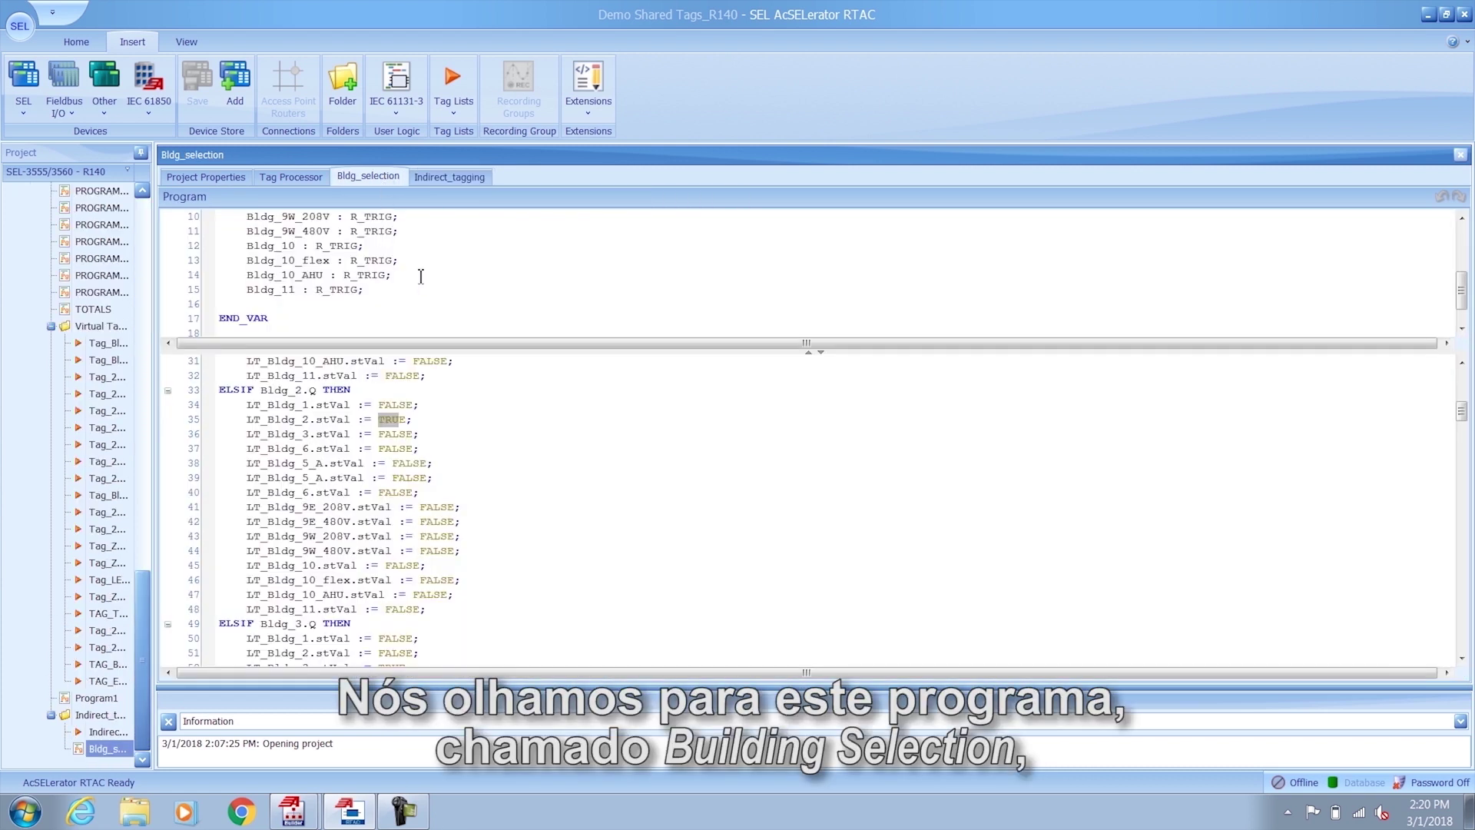
scroll(424, 254, "up", 3)
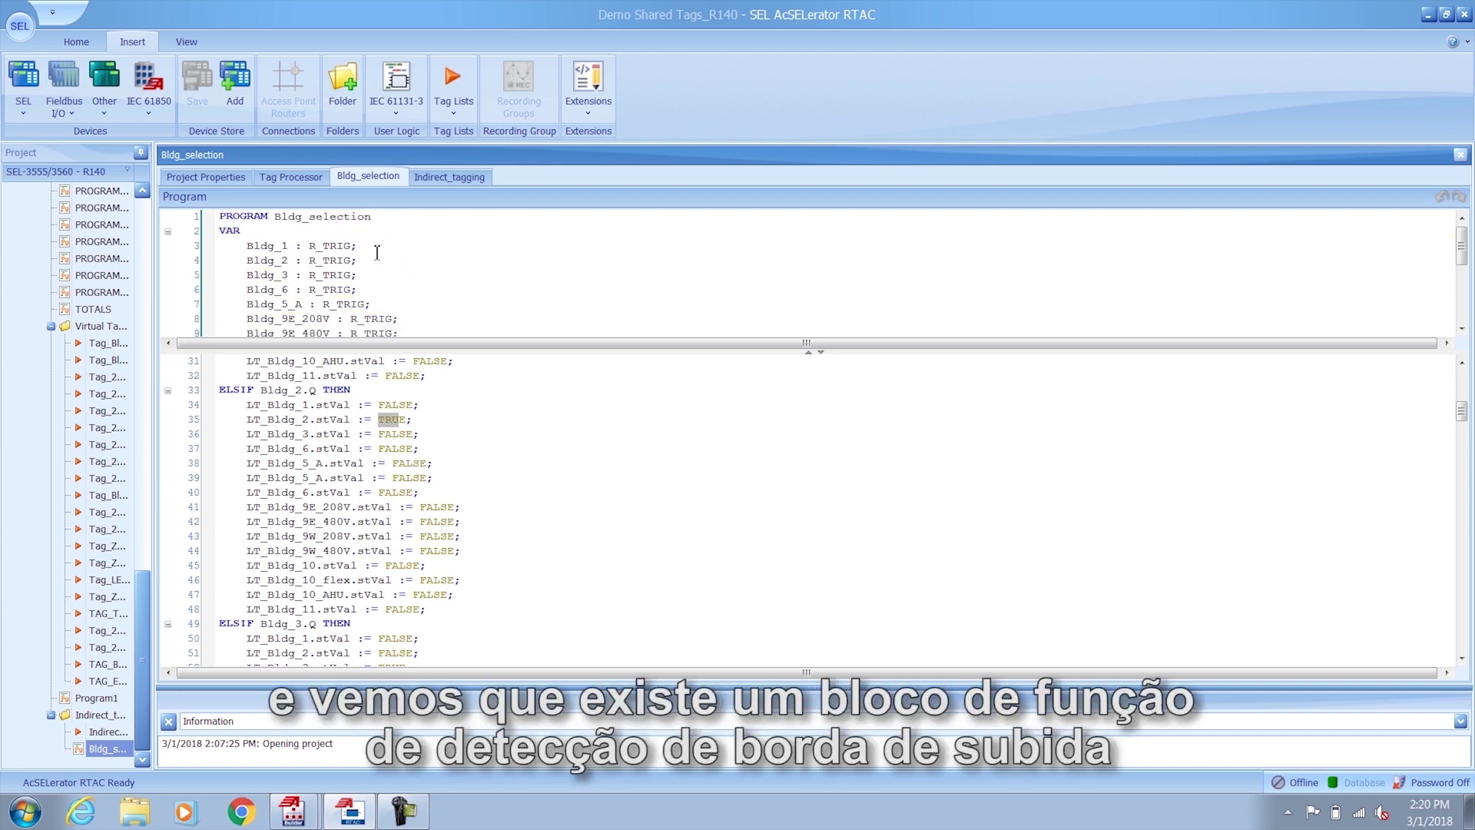
left_click_drag(366, 252, 240, 292)
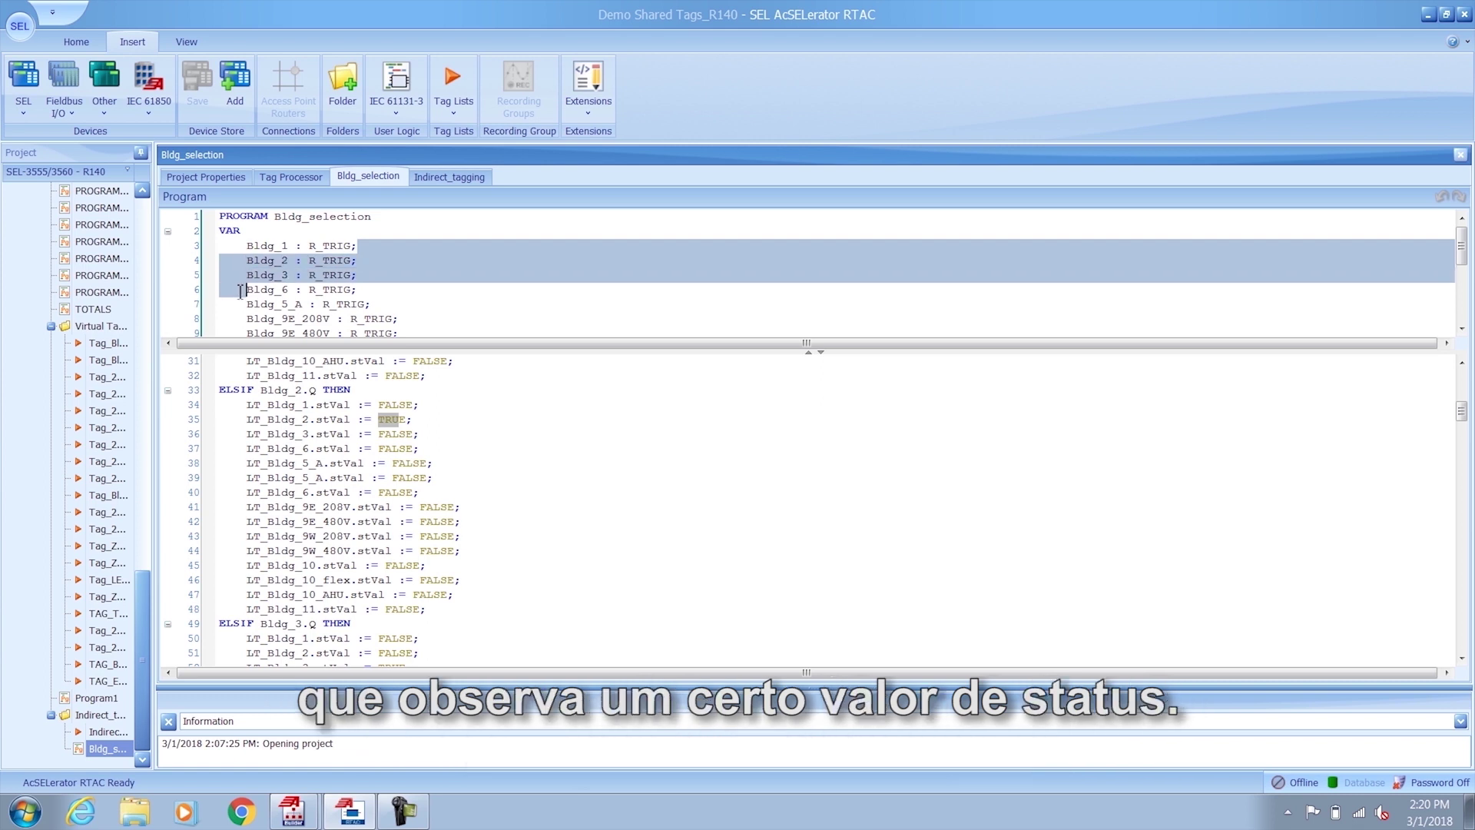
left_click(269, 290)
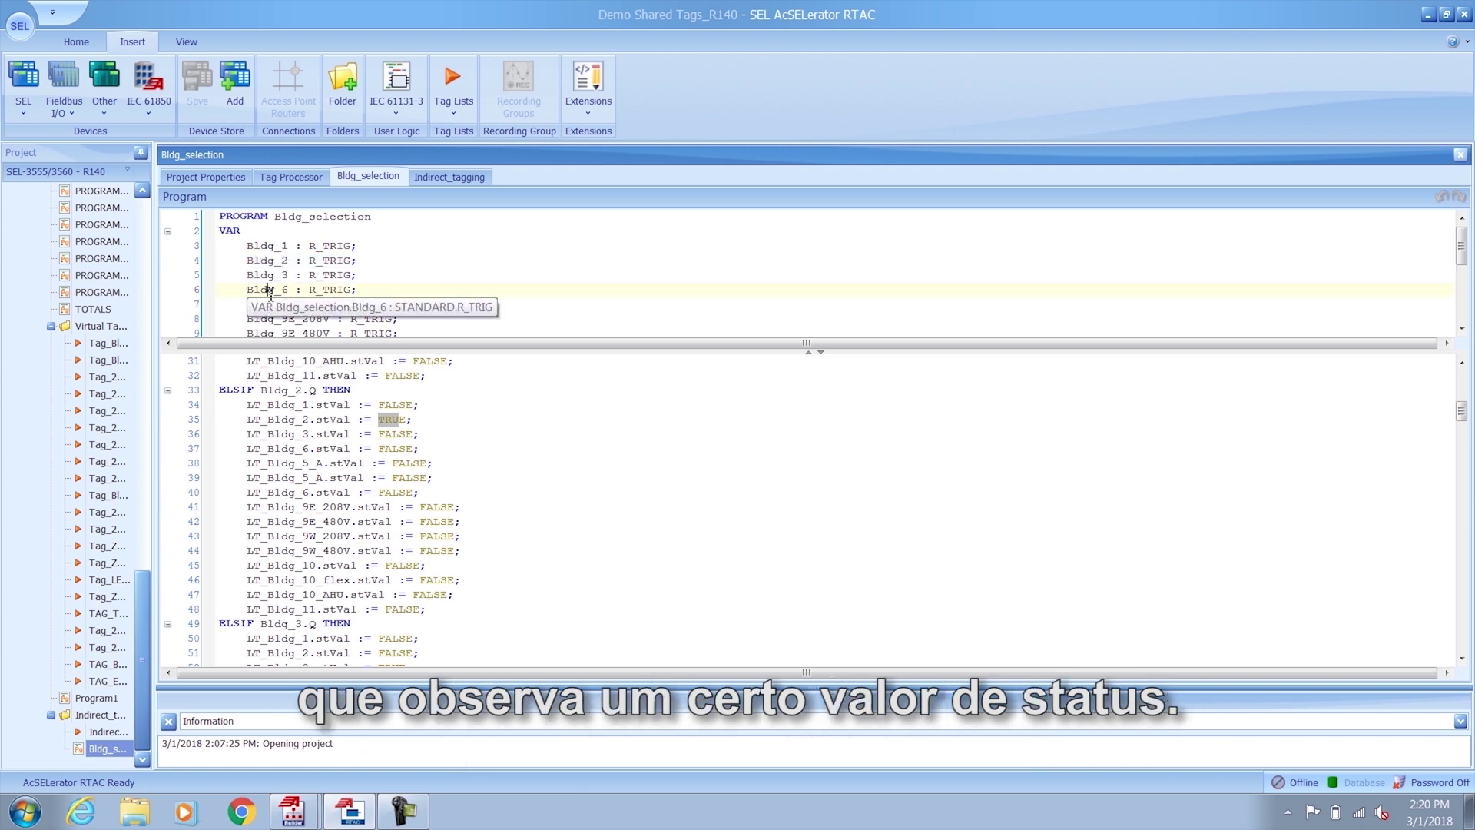
scroll(484, 396, "up", 6)
scroll(487, 395, "up", 4)
mouse_move(292, 811)
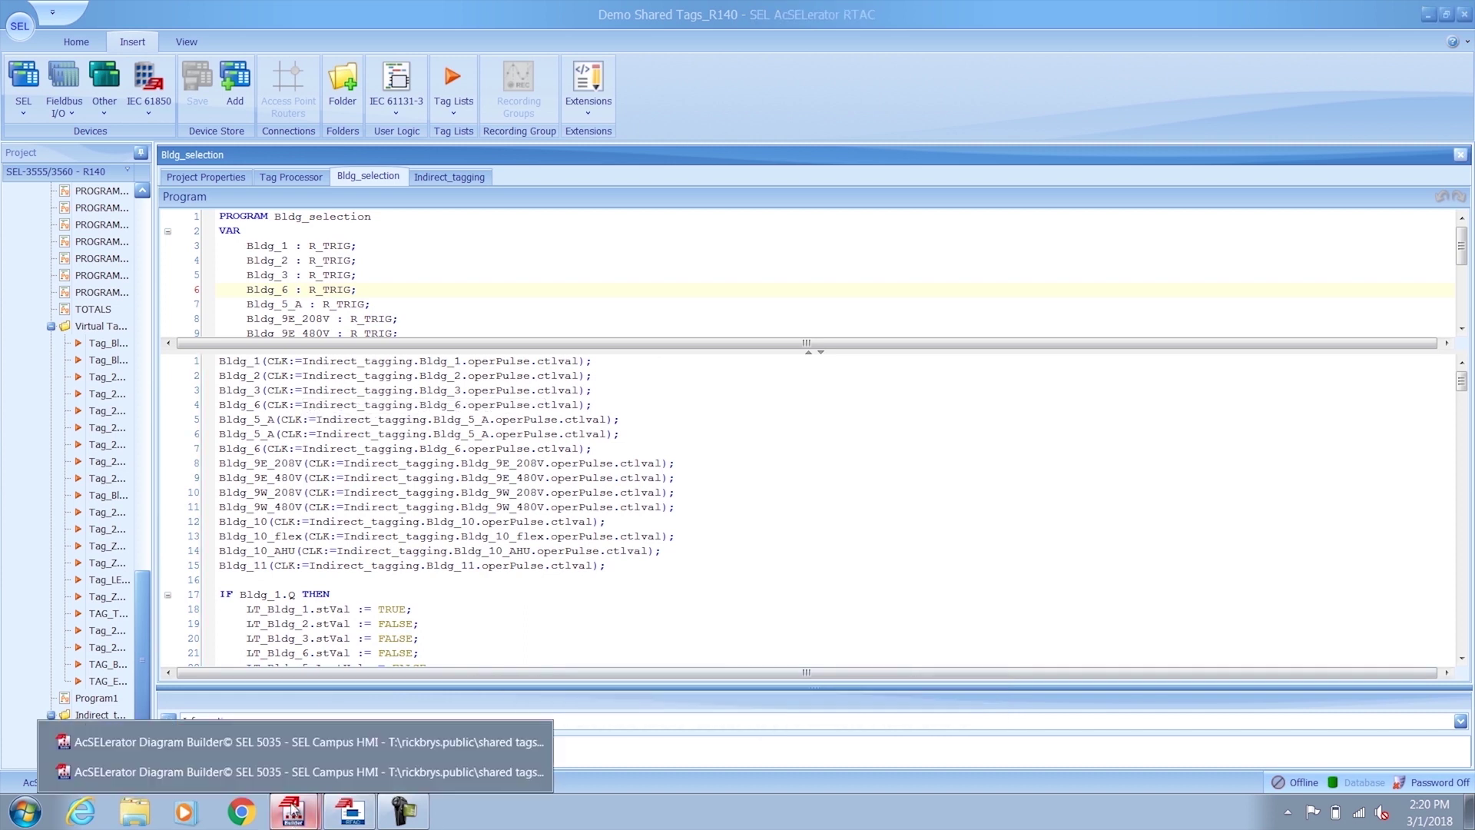
left_click(292, 741)
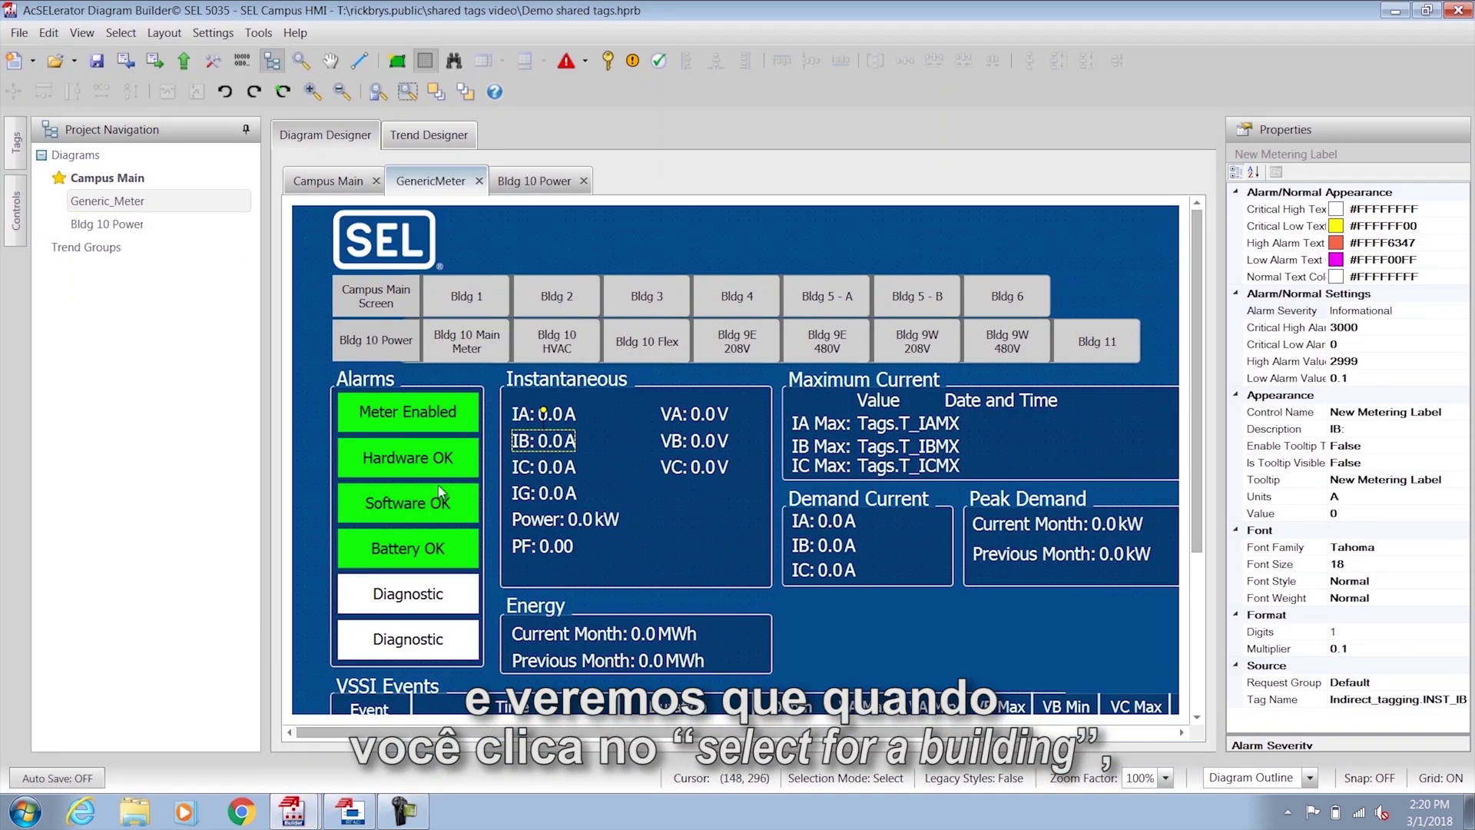
left_click(481, 349)
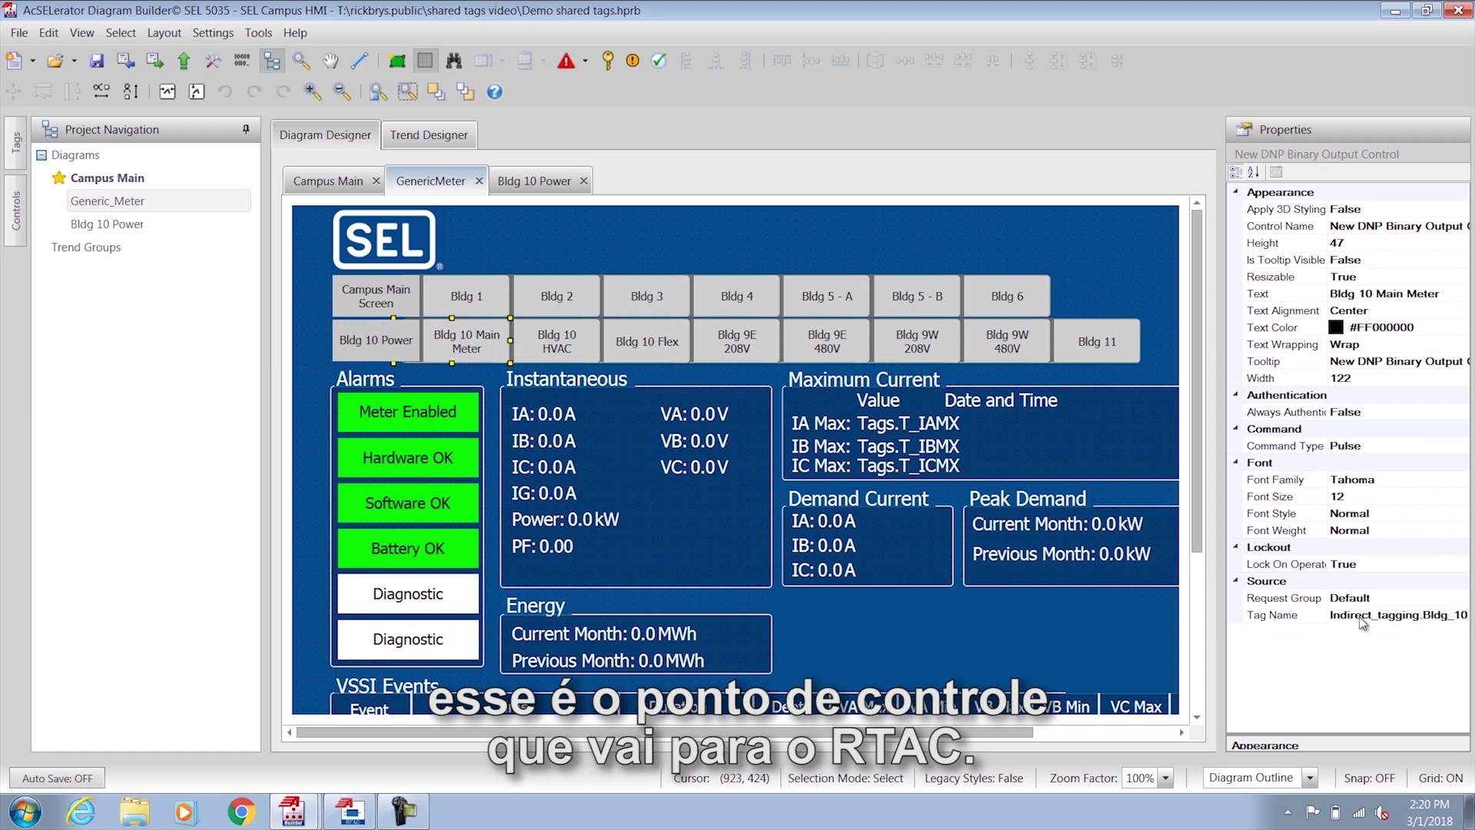
left_click(327, 181)
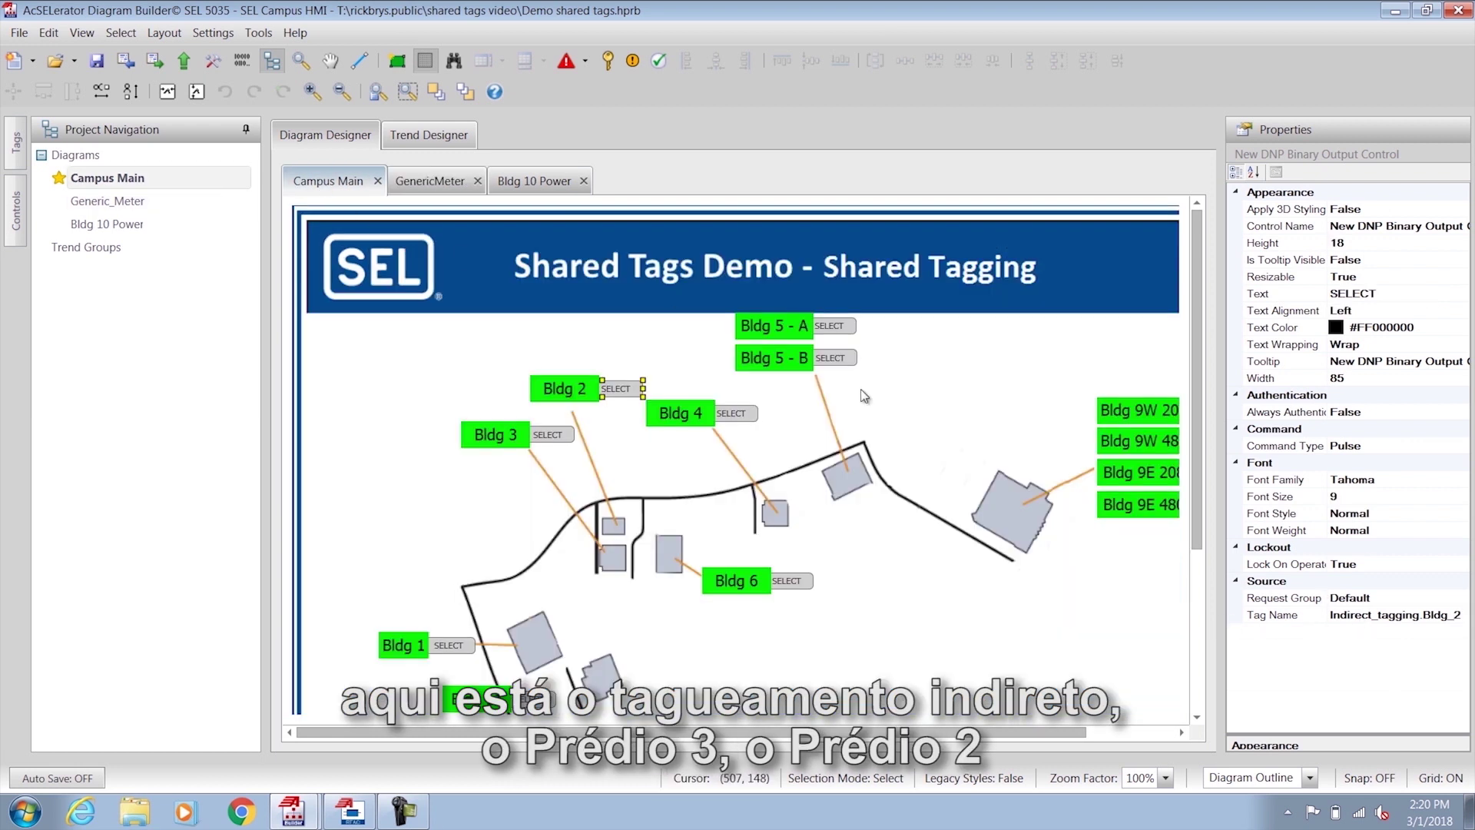
left_click(1371, 618)
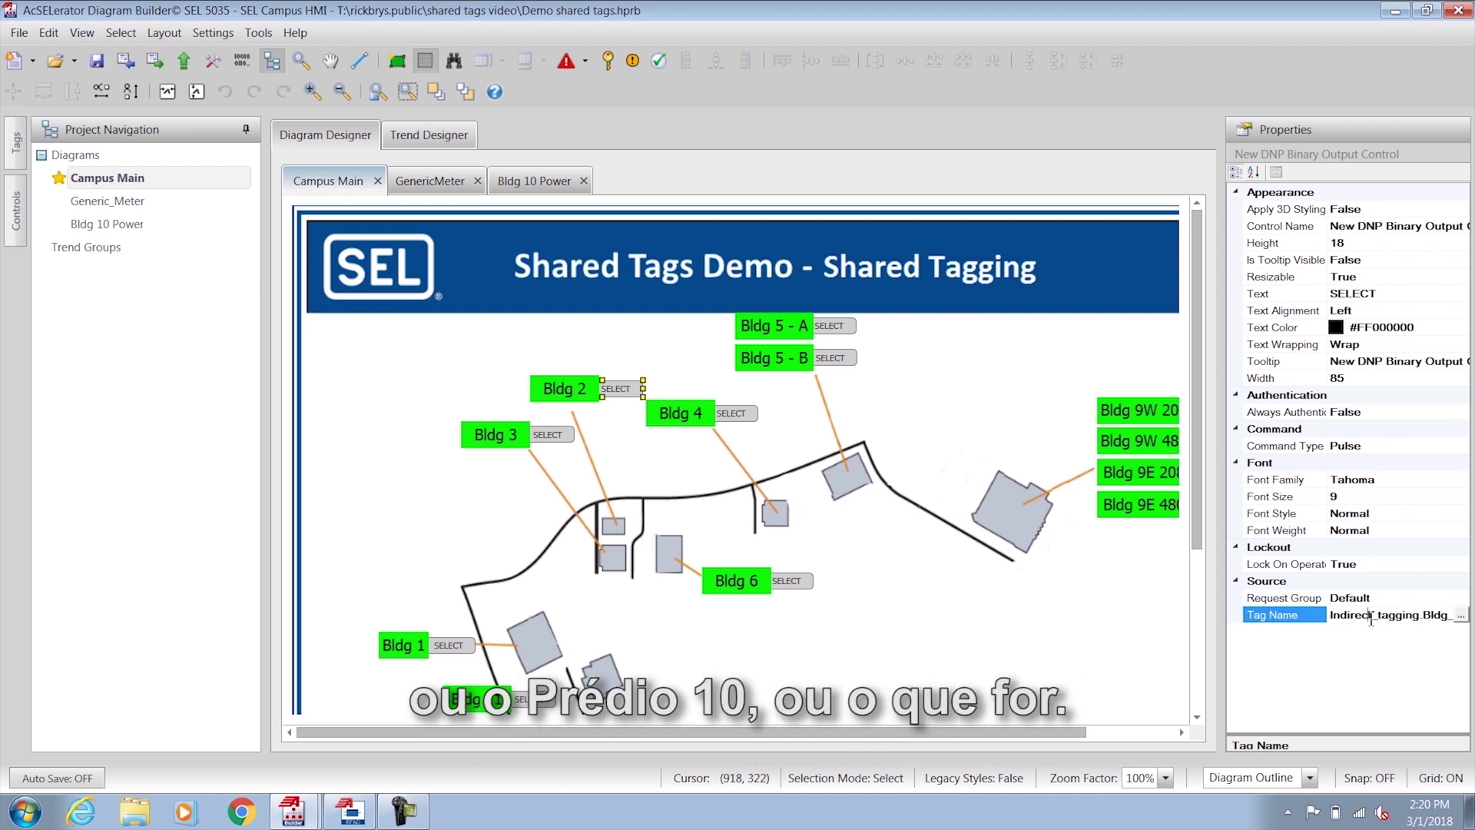
left_click(351, 812)
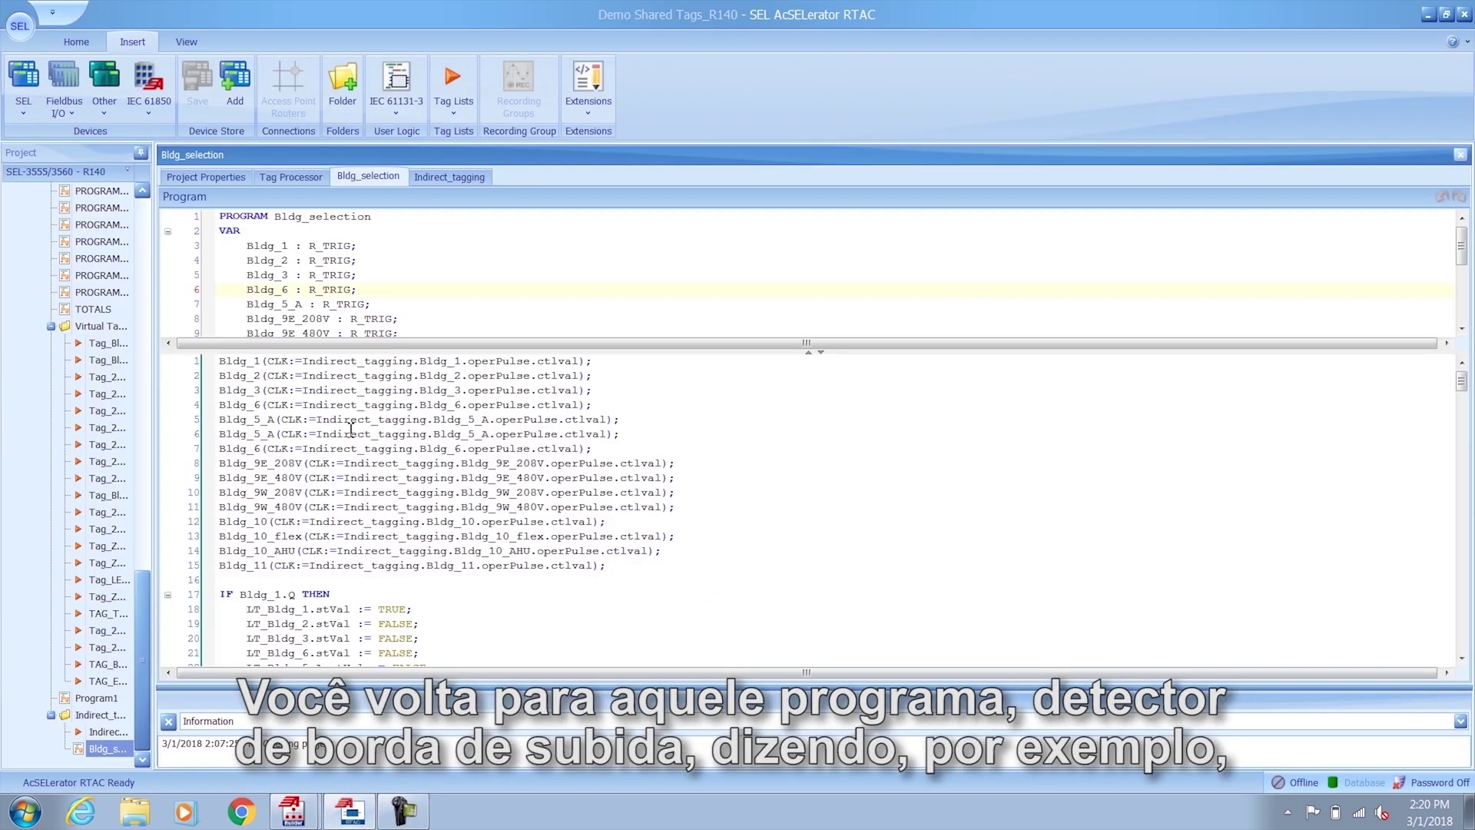
left_click(338, 404)
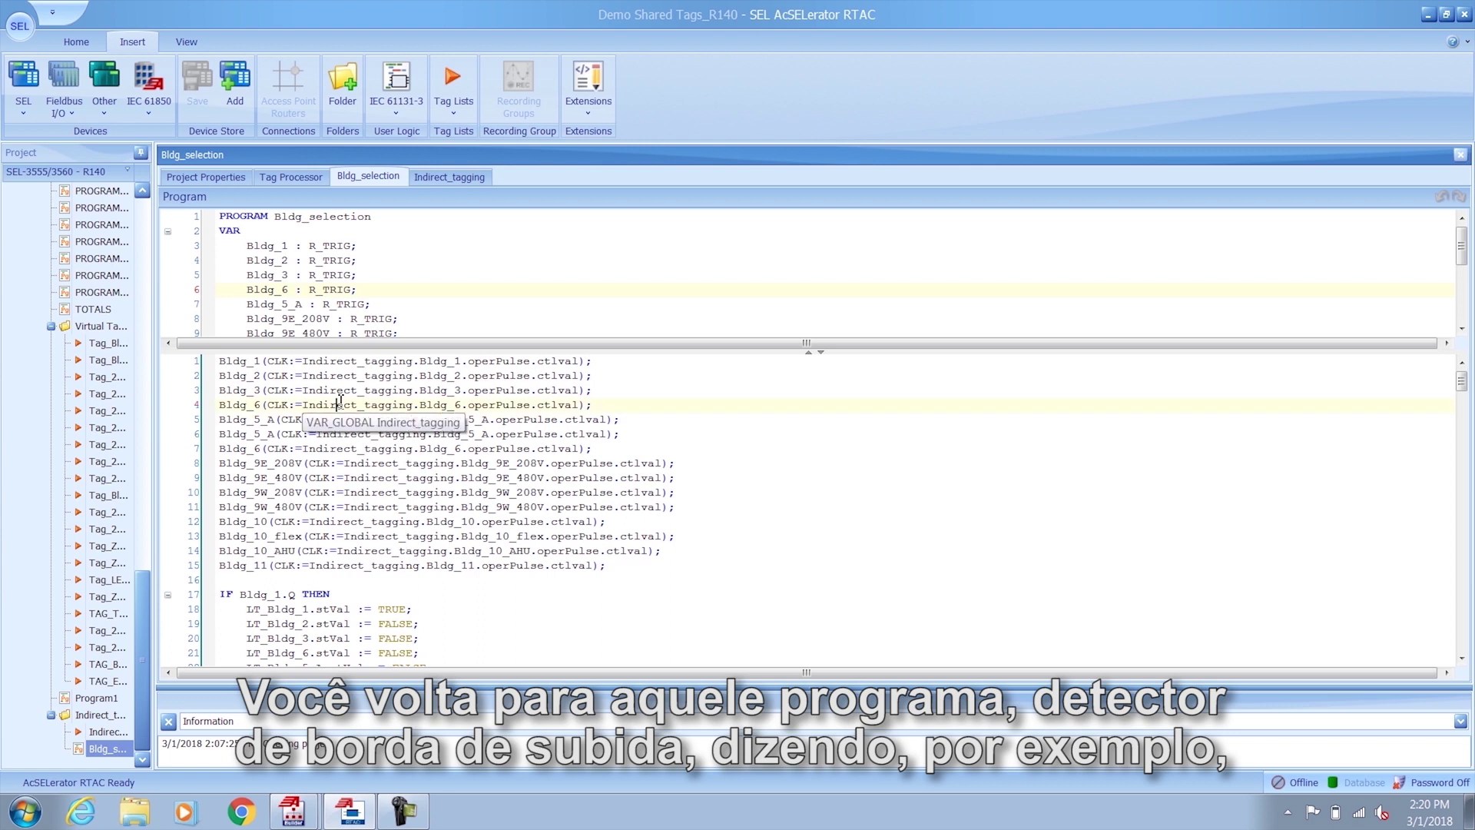
left_click_drag(246, 361, 299, 361)
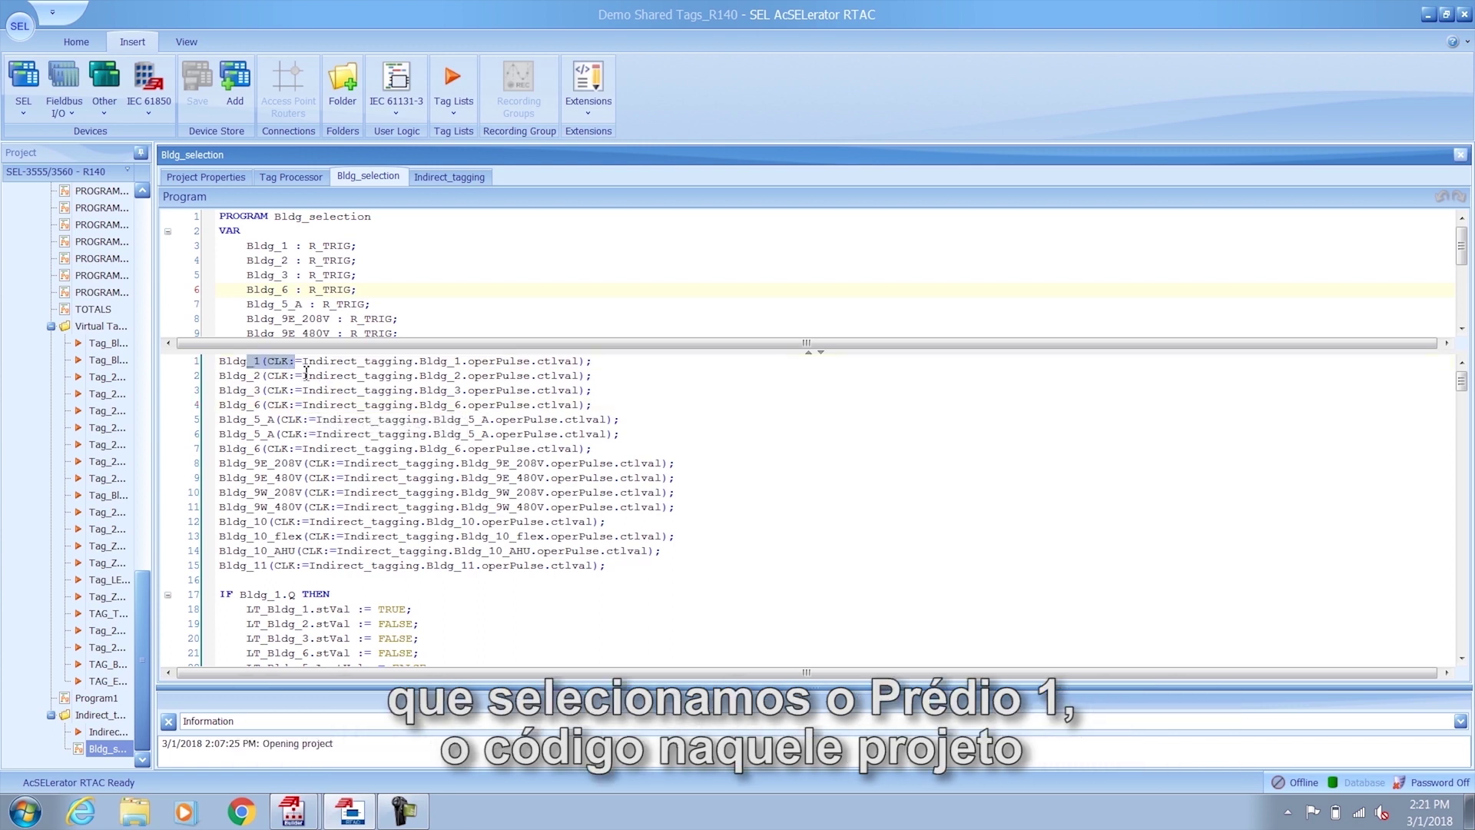
left_click(321, 375)
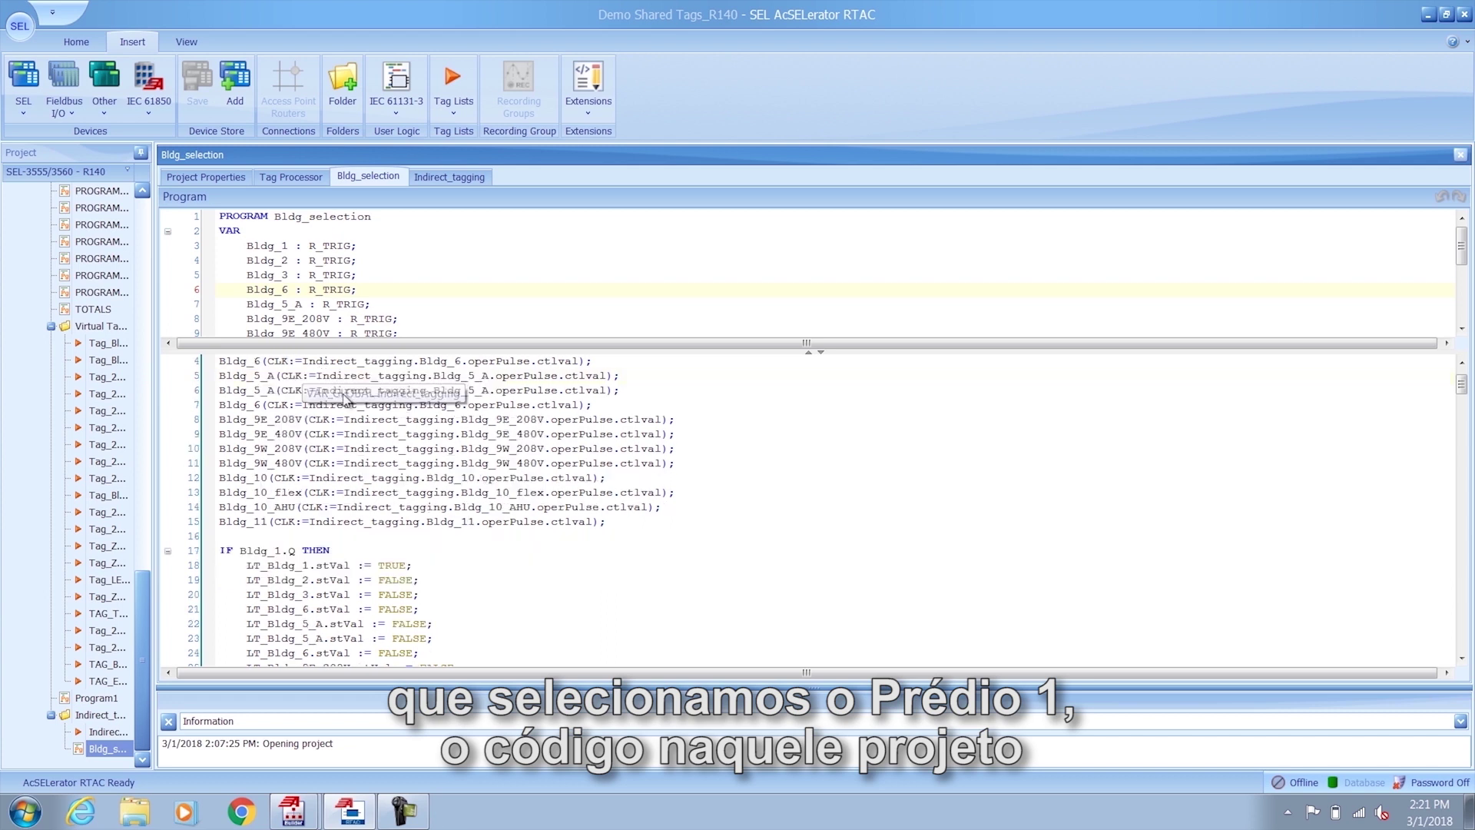
scroll(351, 408, "down", 4)
left_click_drag(247, 419, 314, 416)
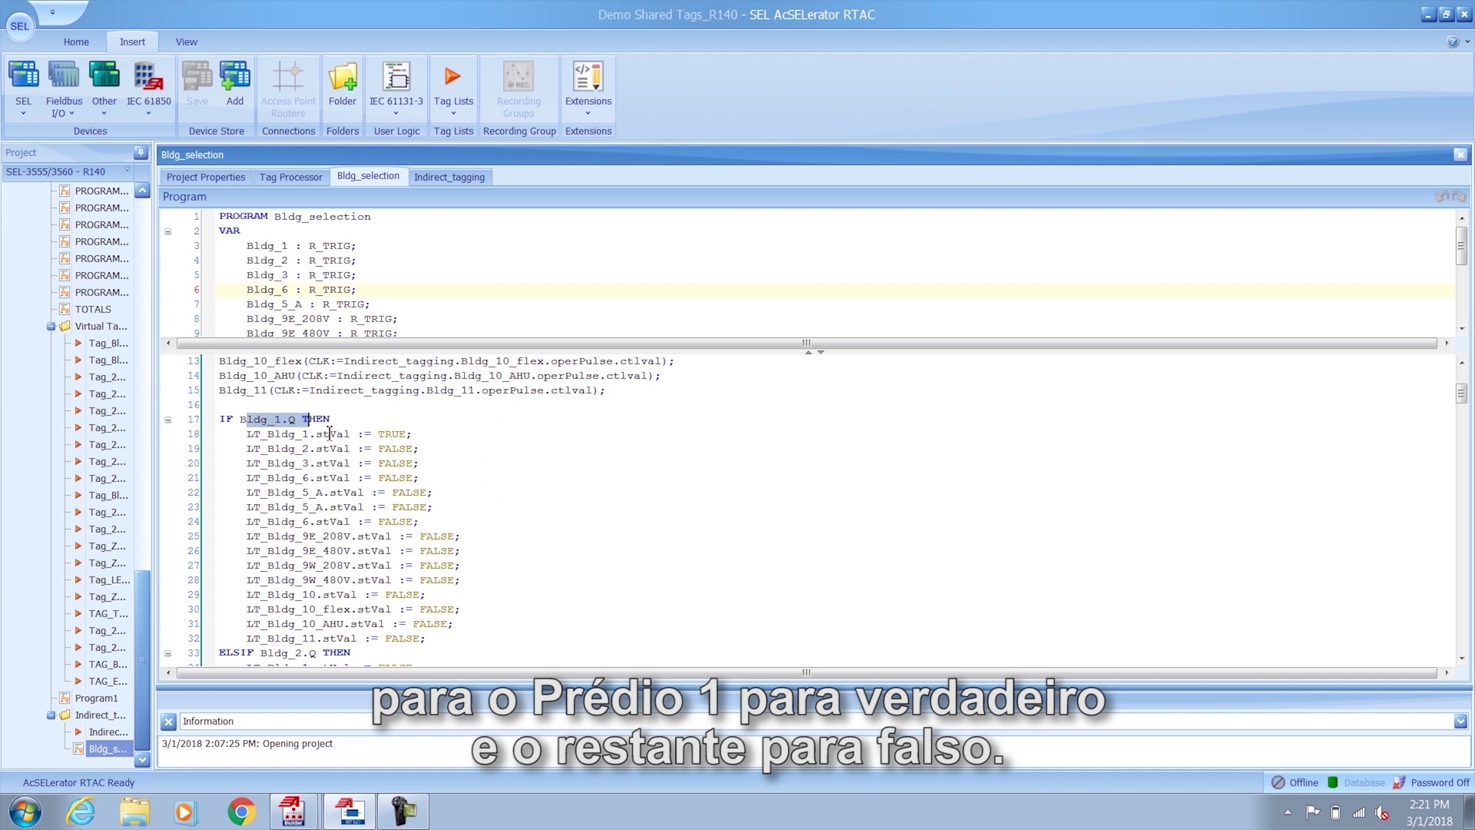
left_click(330, 437)
double_click(384, 435)
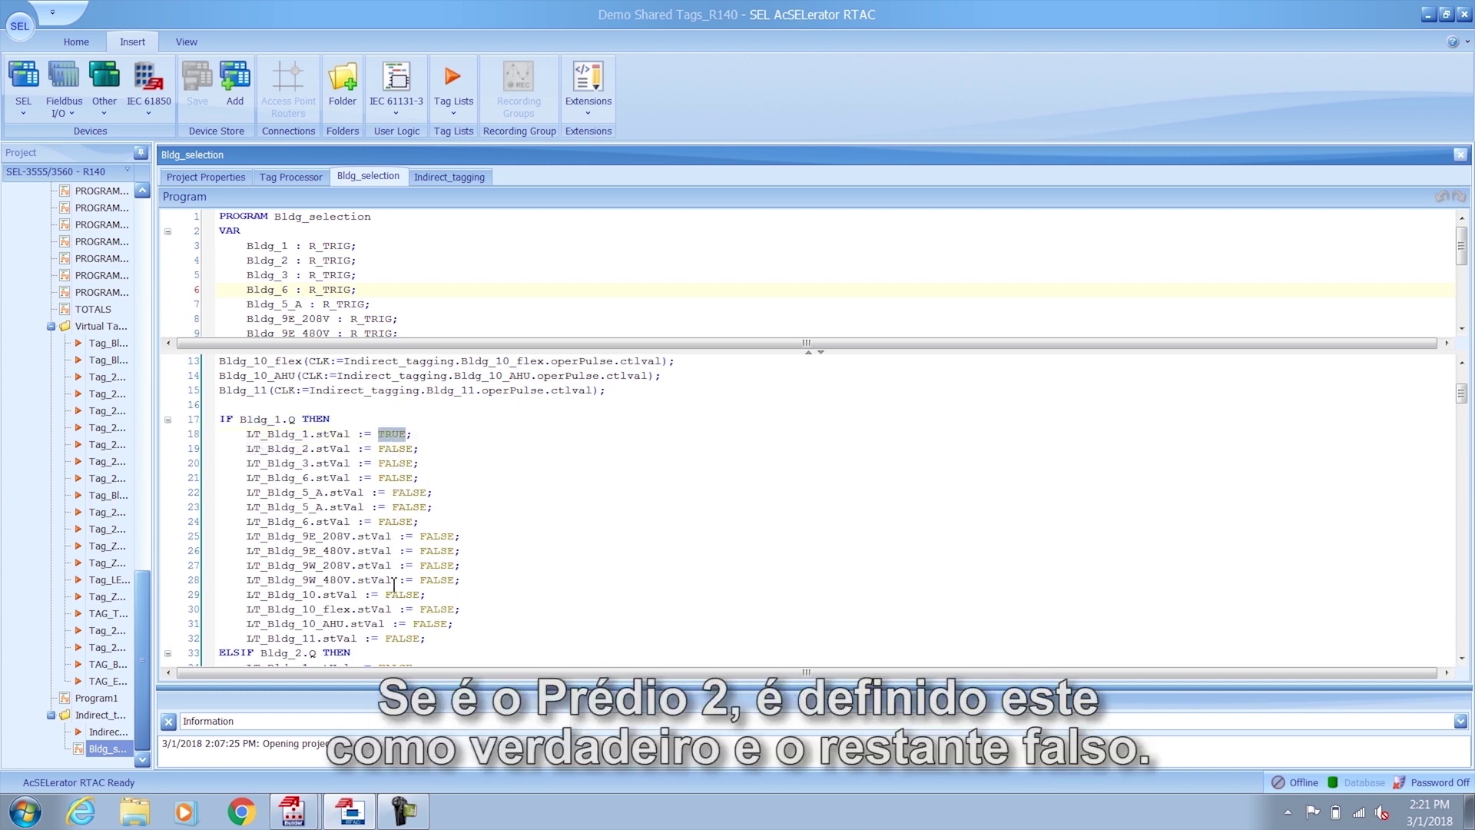
scroll(395, 584, "down", 4)
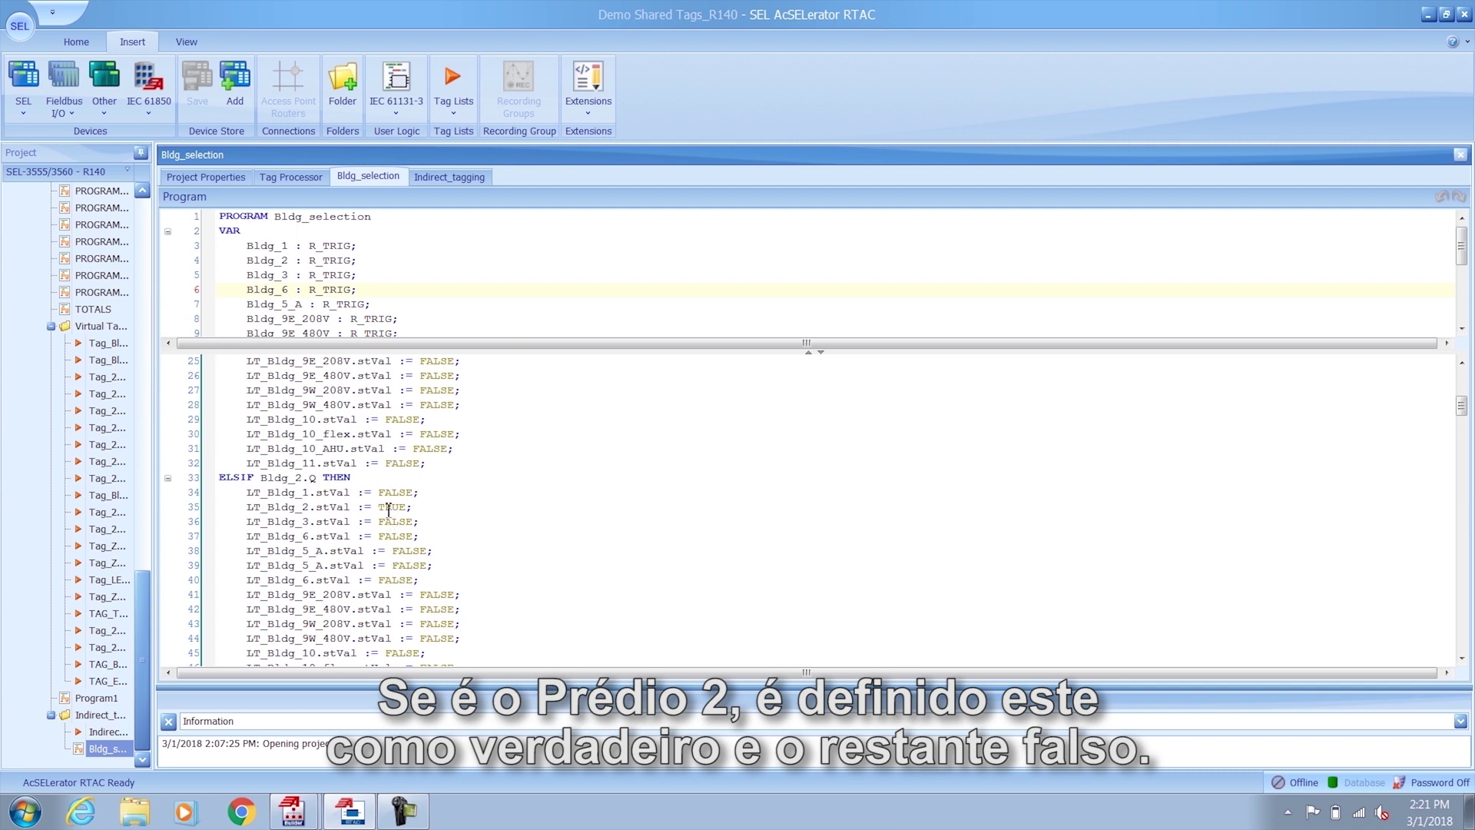
double_click(388, 508)
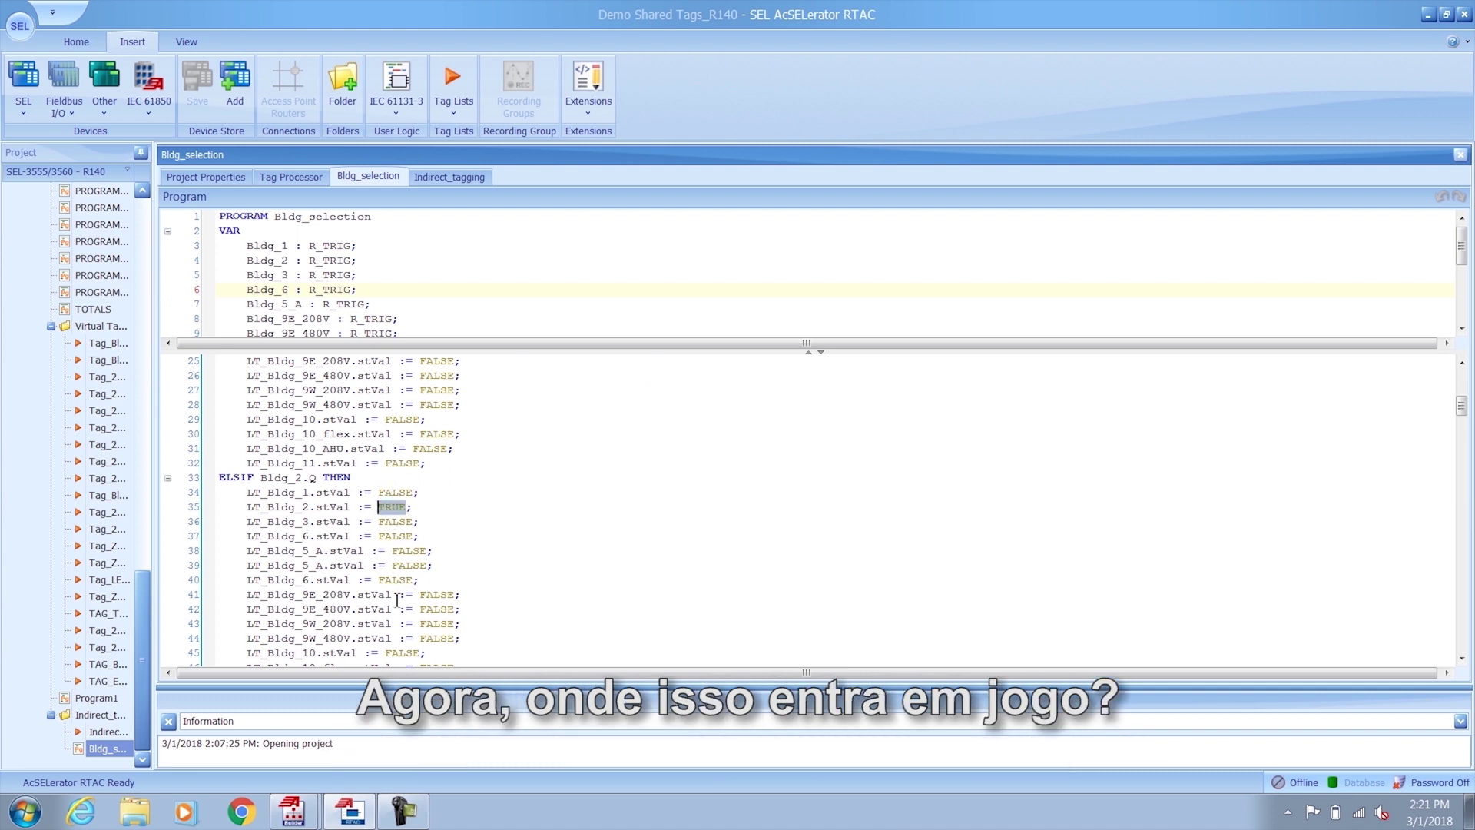
scroll(398, 600, "down", 2)
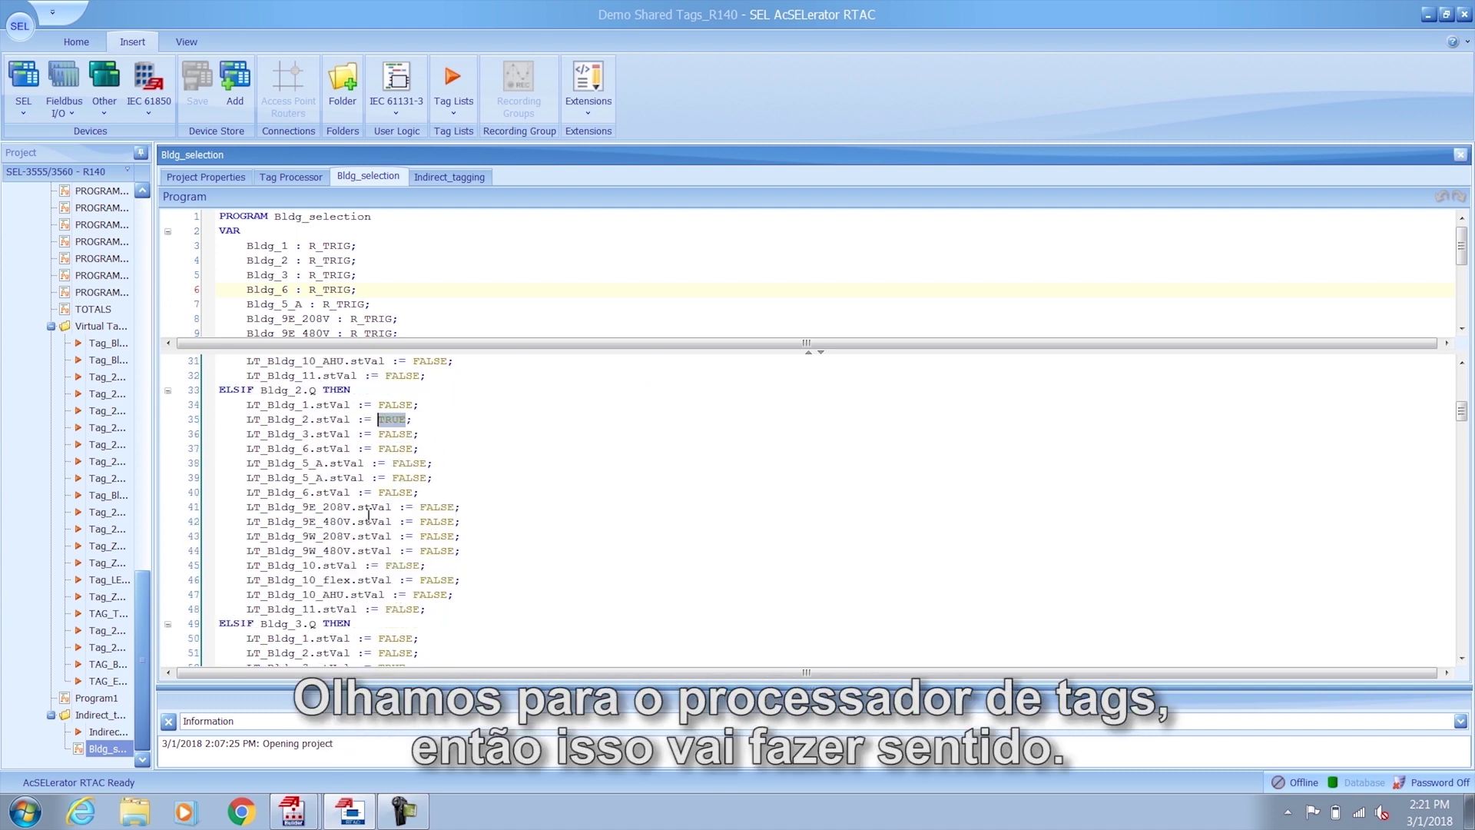
Step: In the Tag Processor, review the Building 1 (IF LT_Bldg_1.stVal) source and destination tags
left_click(303, 178)
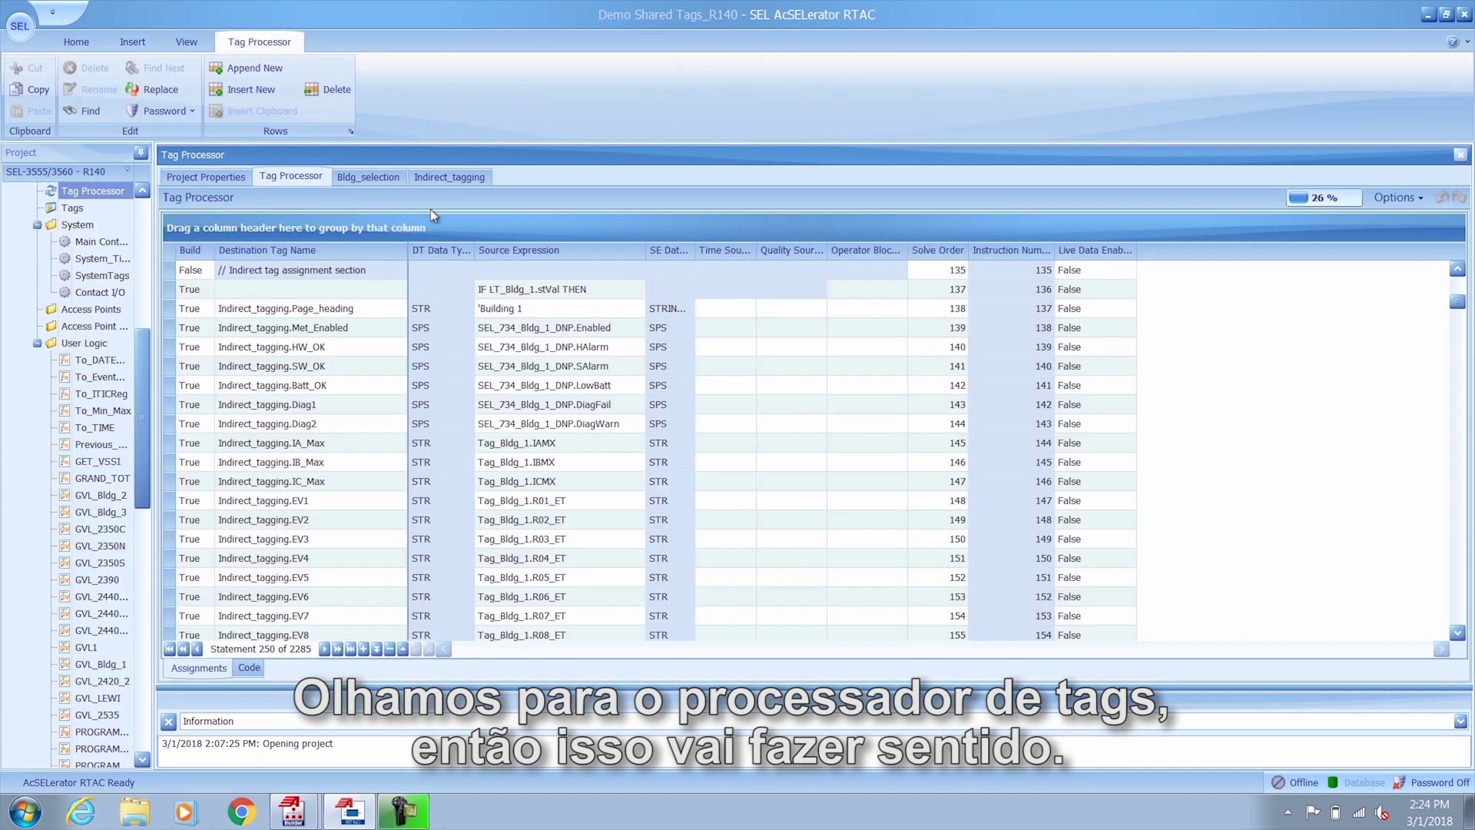
left_click(528, 296)
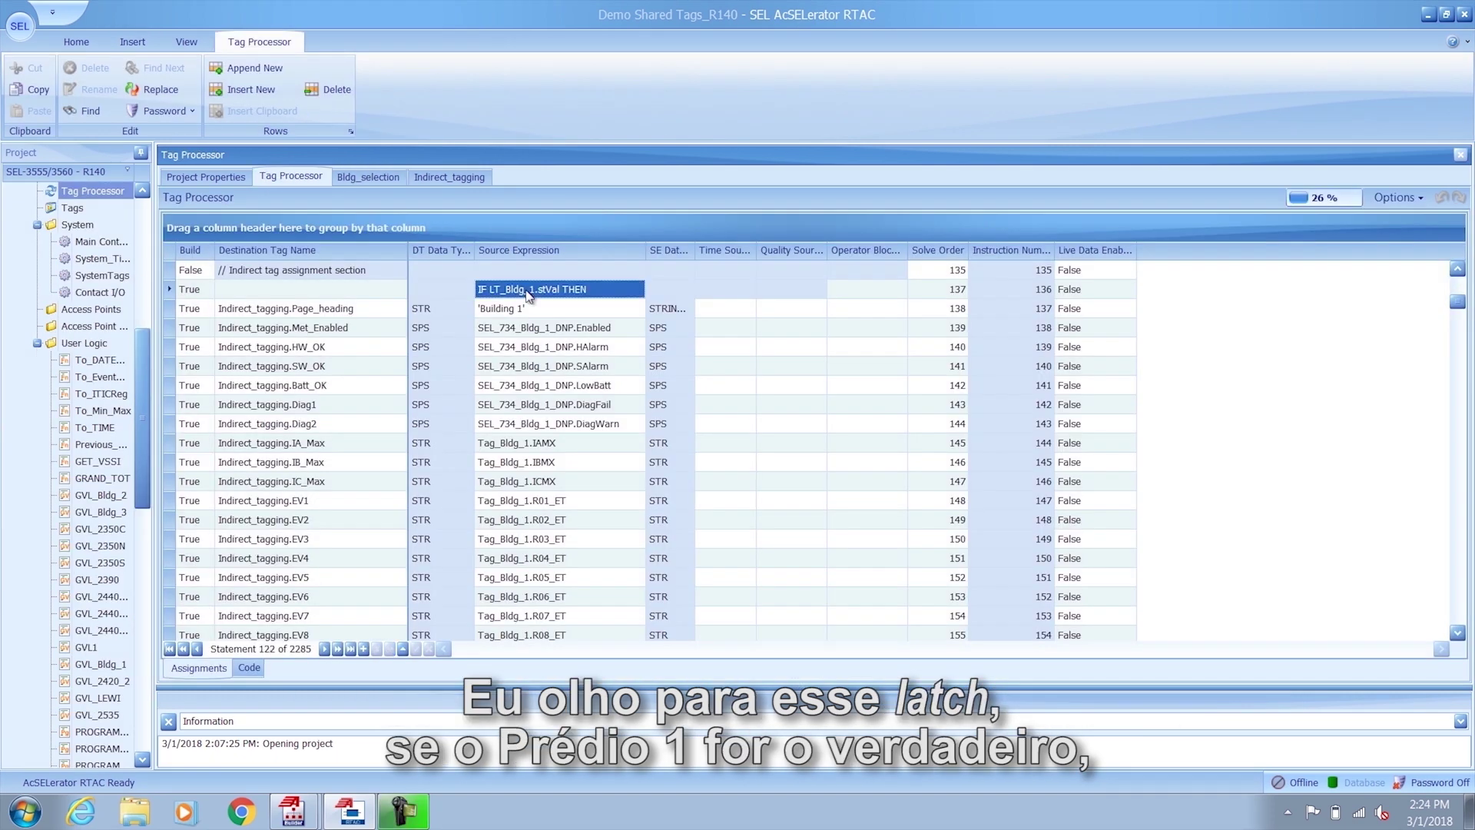
left_click_drag(547, 309, 528, 594)
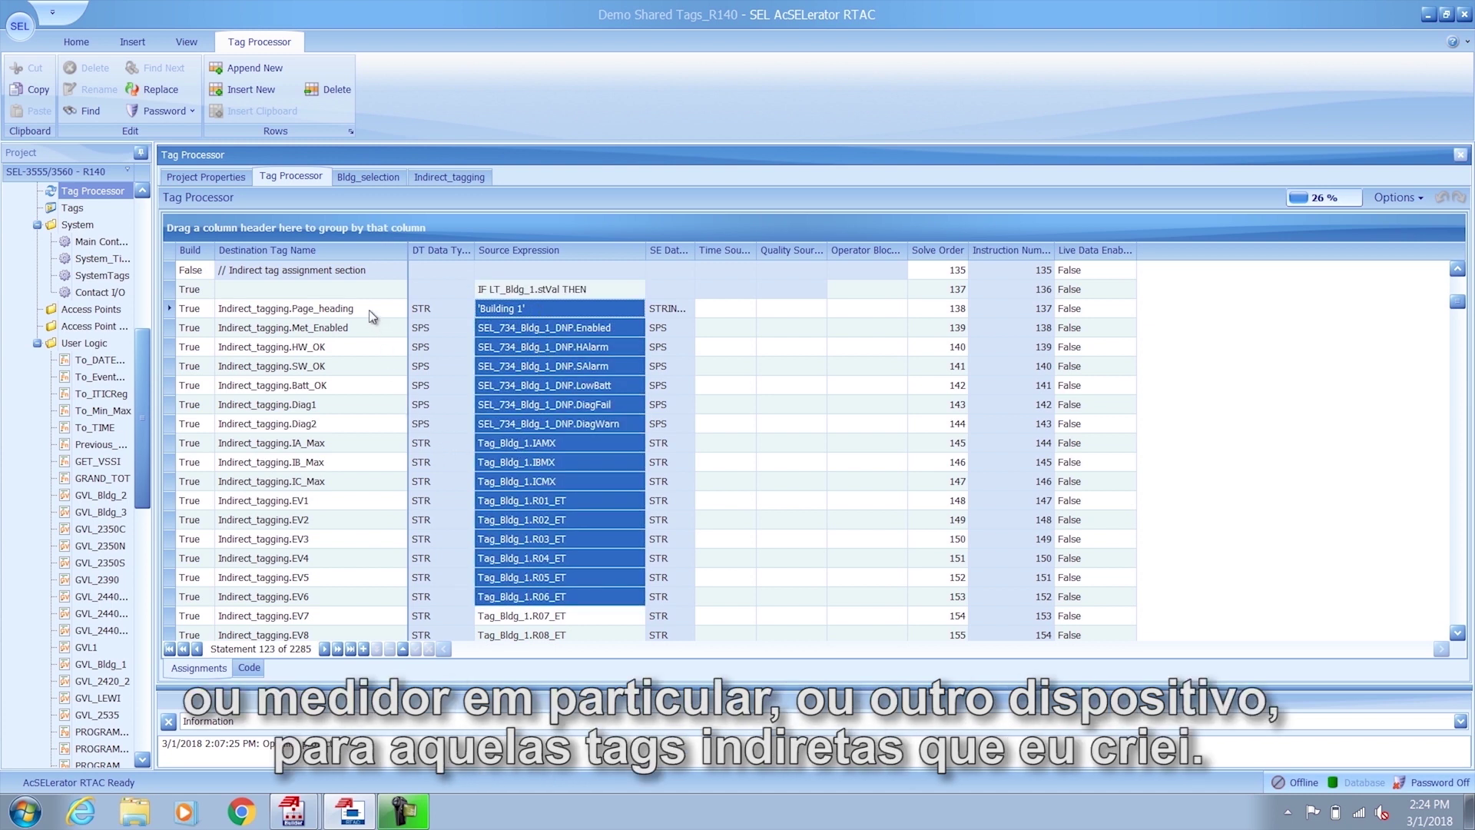
left_click_drag(369, 310, 384, 618)
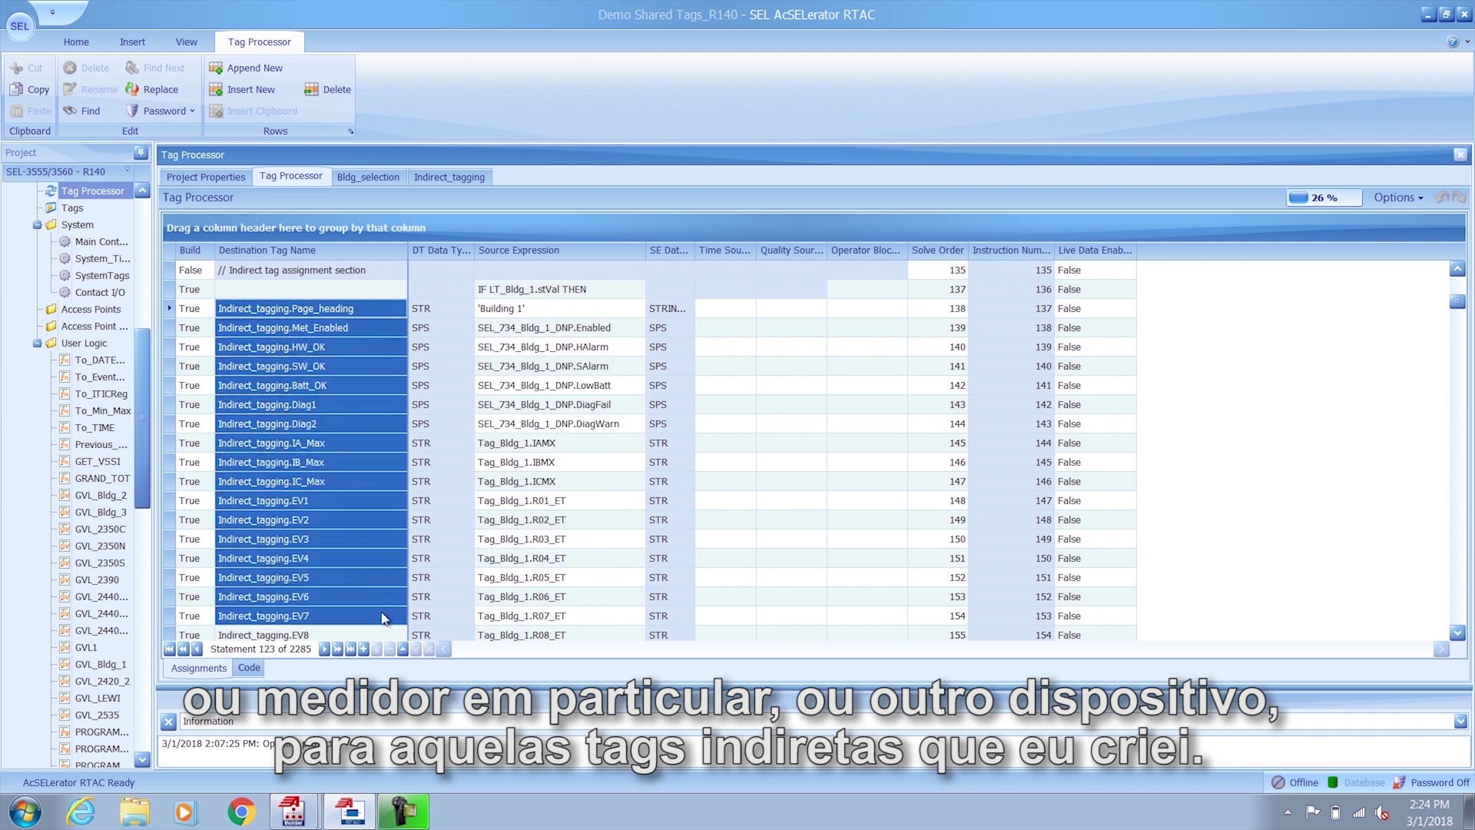
left_click(501, 578)
Step: Review the Building 2 ELSIF mappings, including Page_heading set to 'Building 2'
scroll(523, 572, "down", 20)
scroll(527, 572, "down", 20)
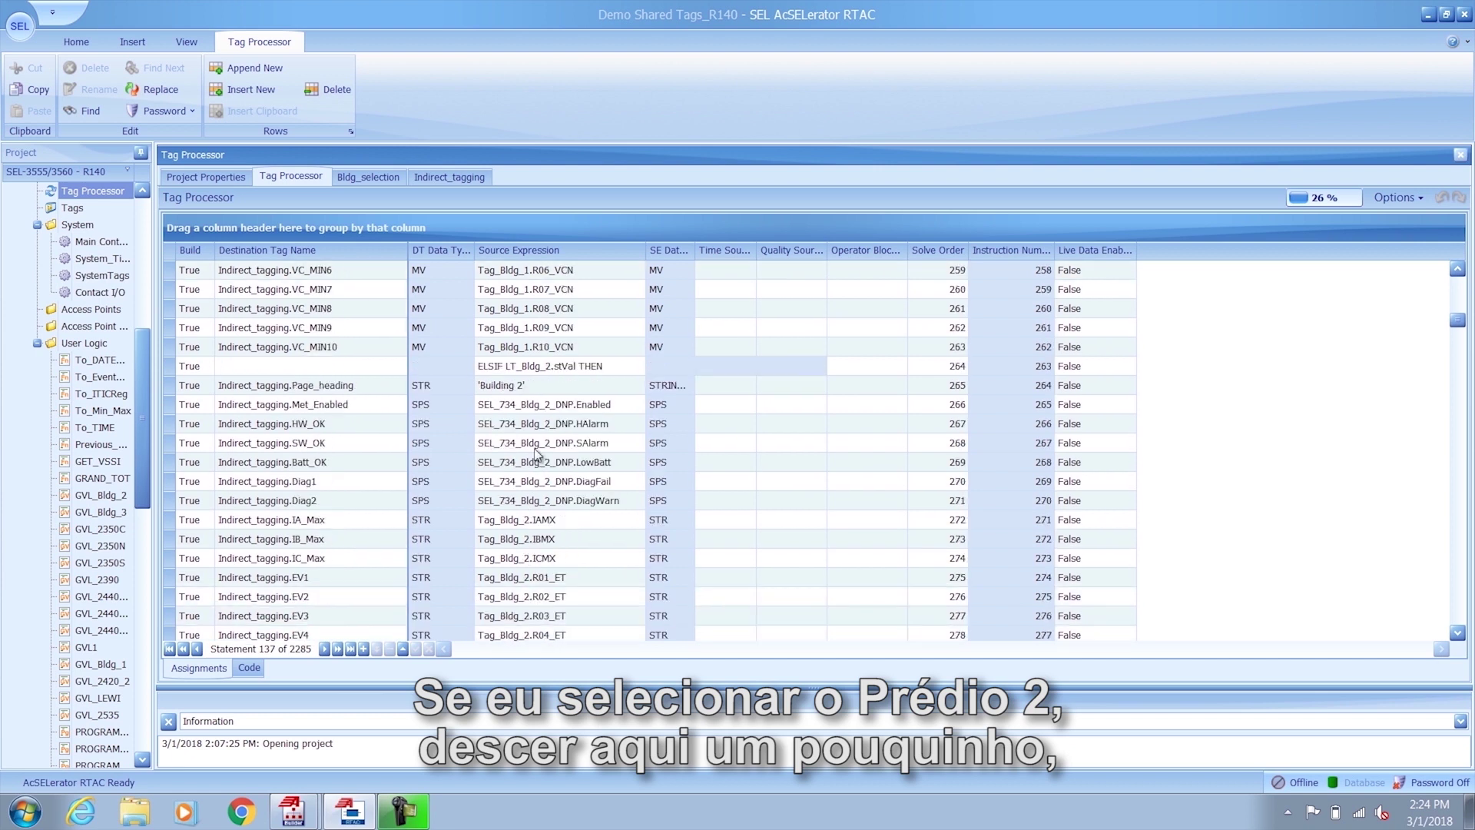
left_click(547, 369)
left_click_drag(537, 383, 521, 596)
left_click_drag(393, 385, 363, 600)
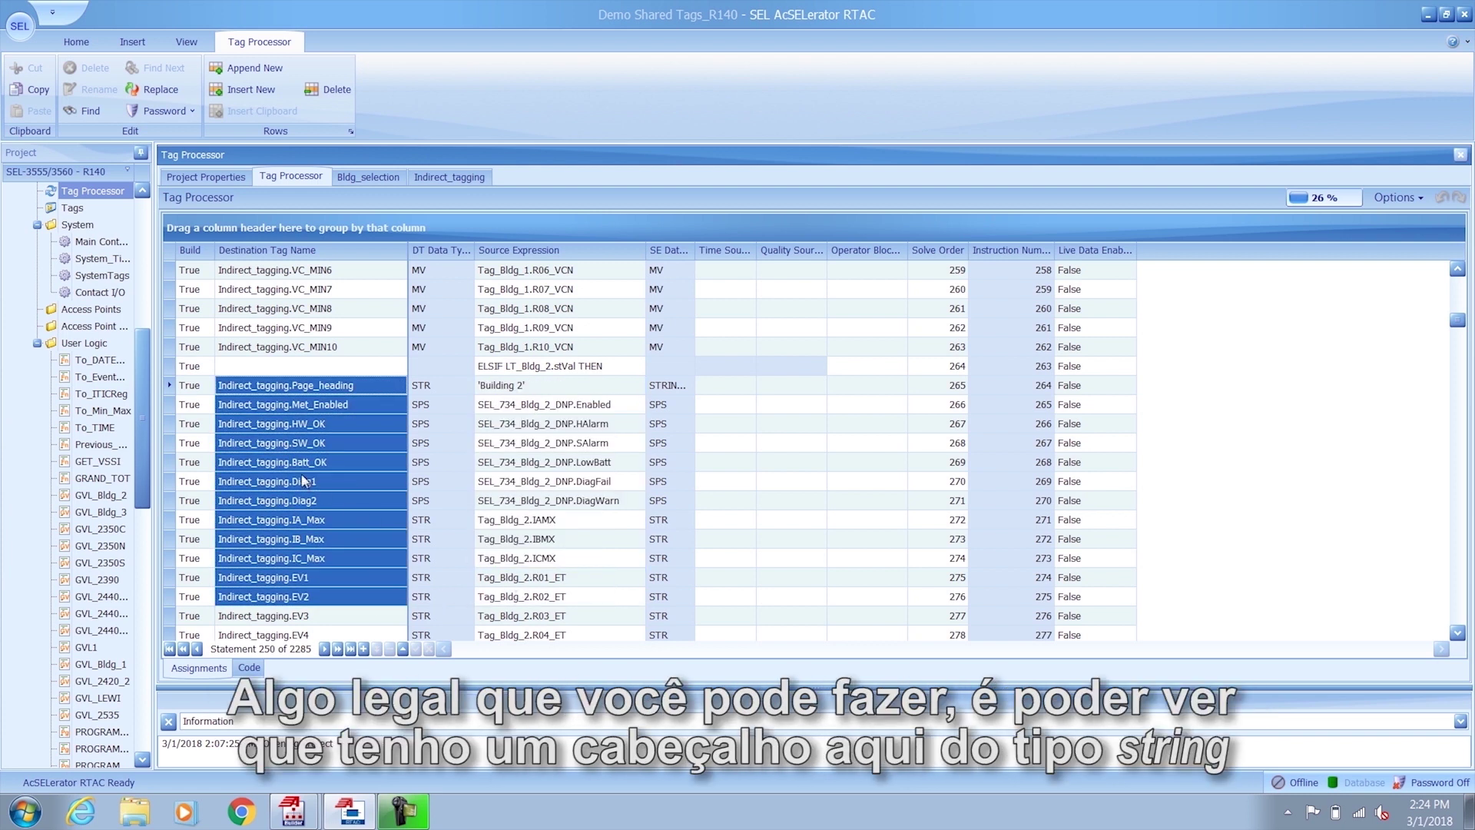
left_click(166, 385)
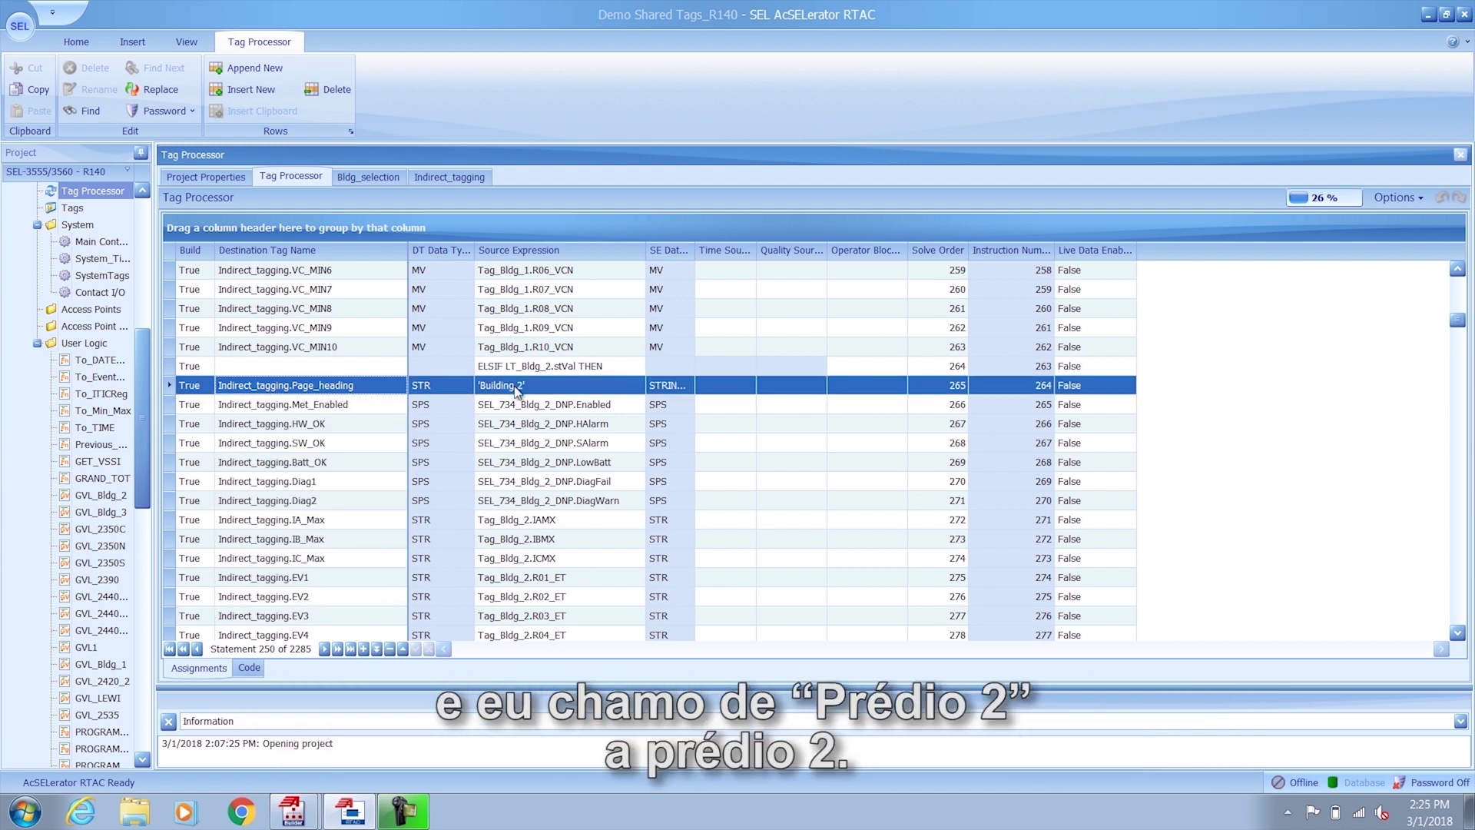
left_click(292, 811)
Step: Return to the GenericMeter diagram and place a String Data Label at the screen's top
left_click(294, 775)
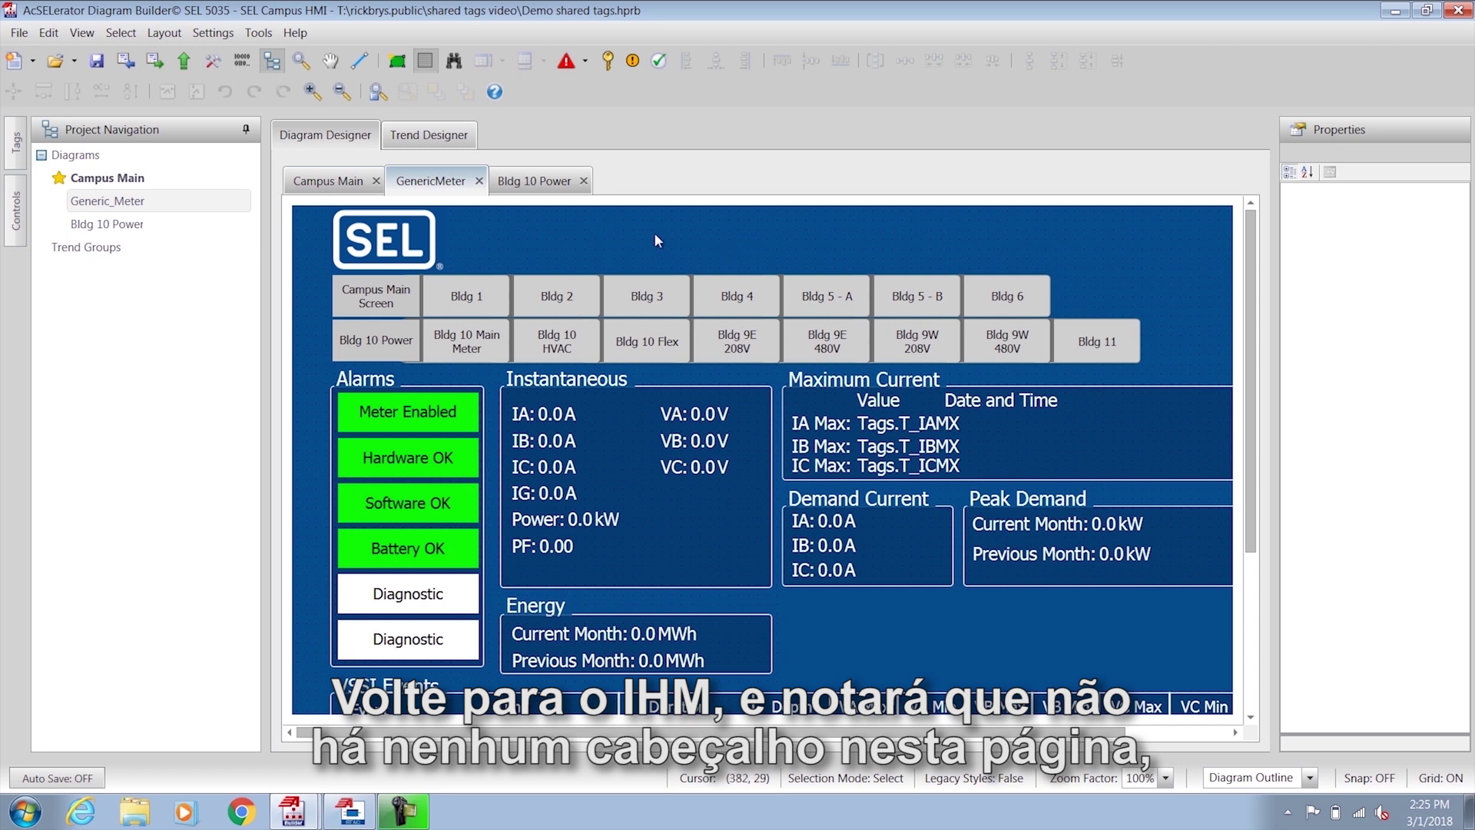
left_click_drag(602, 239, 684, 241)
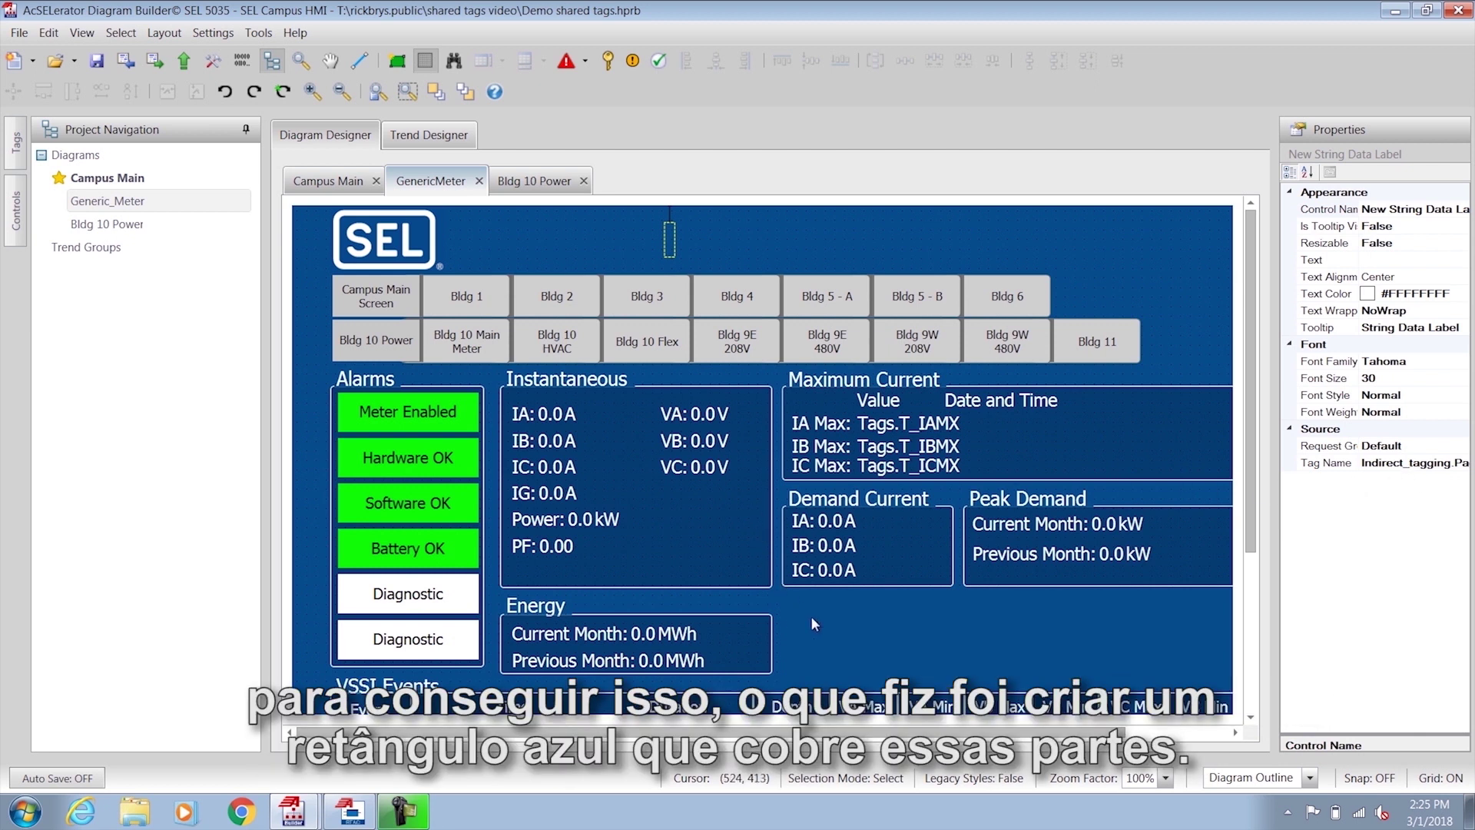
left_click_drag(873, 630, 673, 647)
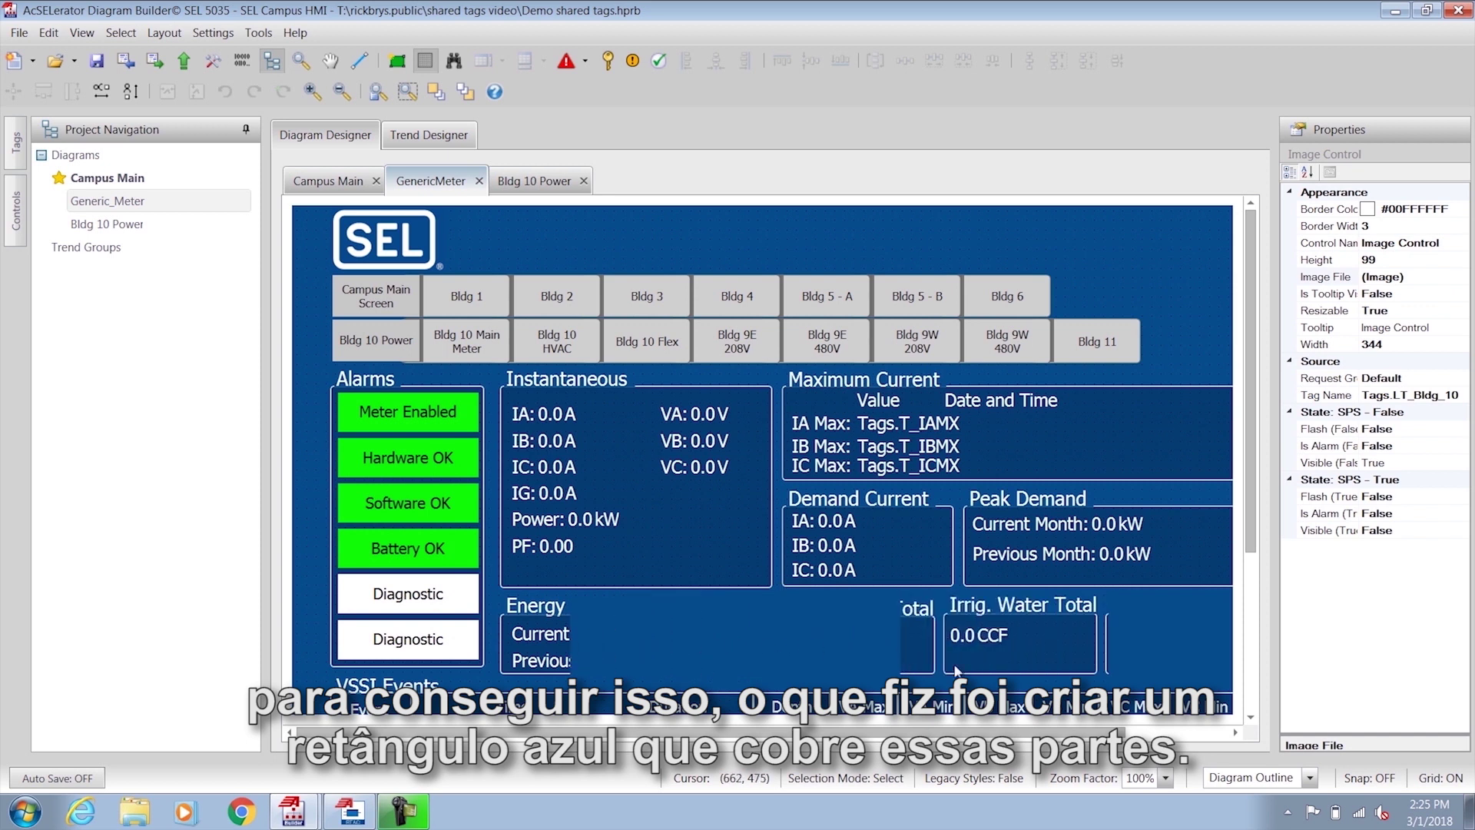
left_click(1182, 651)
left_click_drag(1181, 650, 1181, 598)
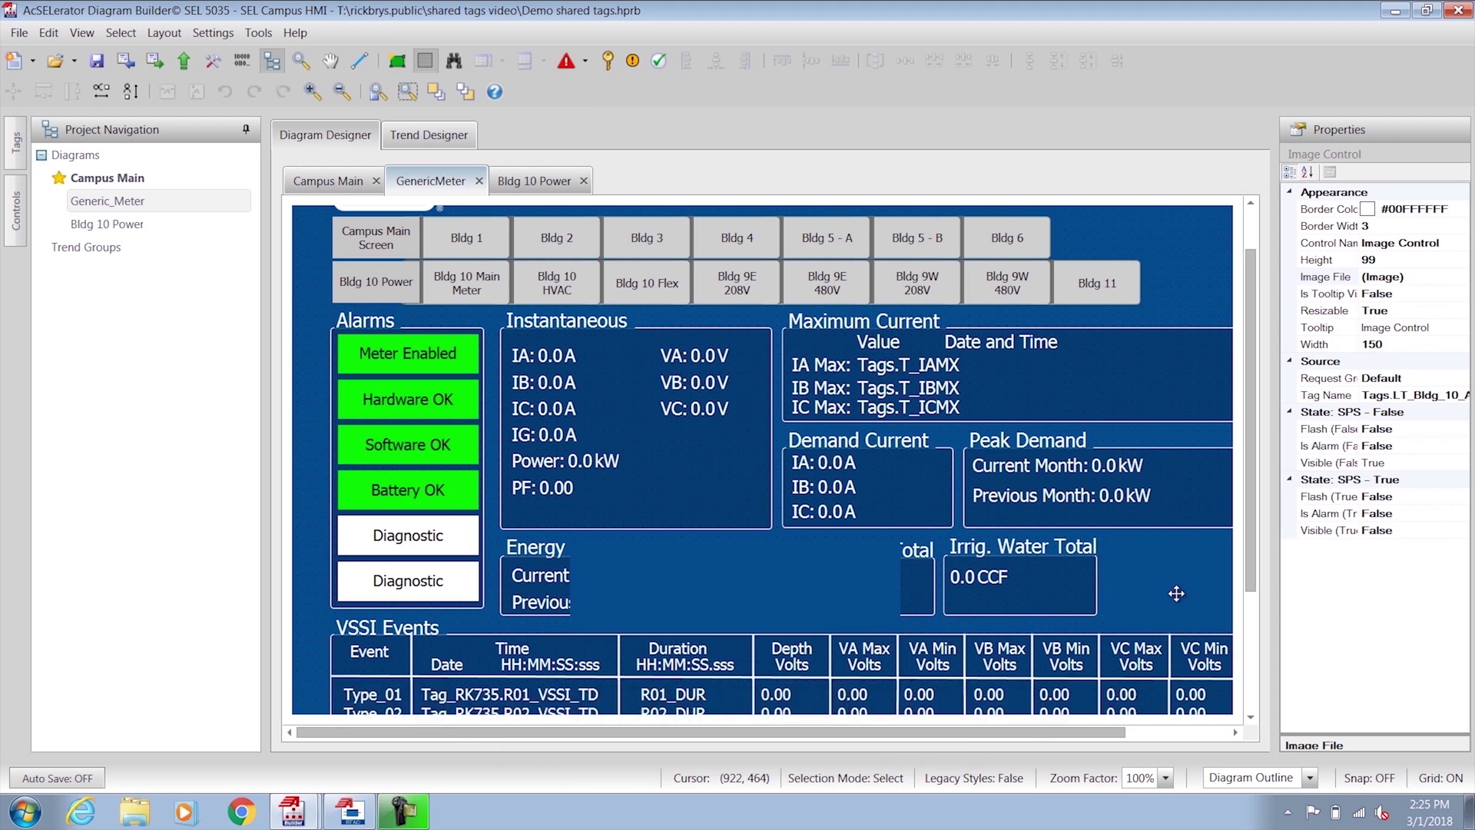
left_click_drag(846, 584, 1117, 553)
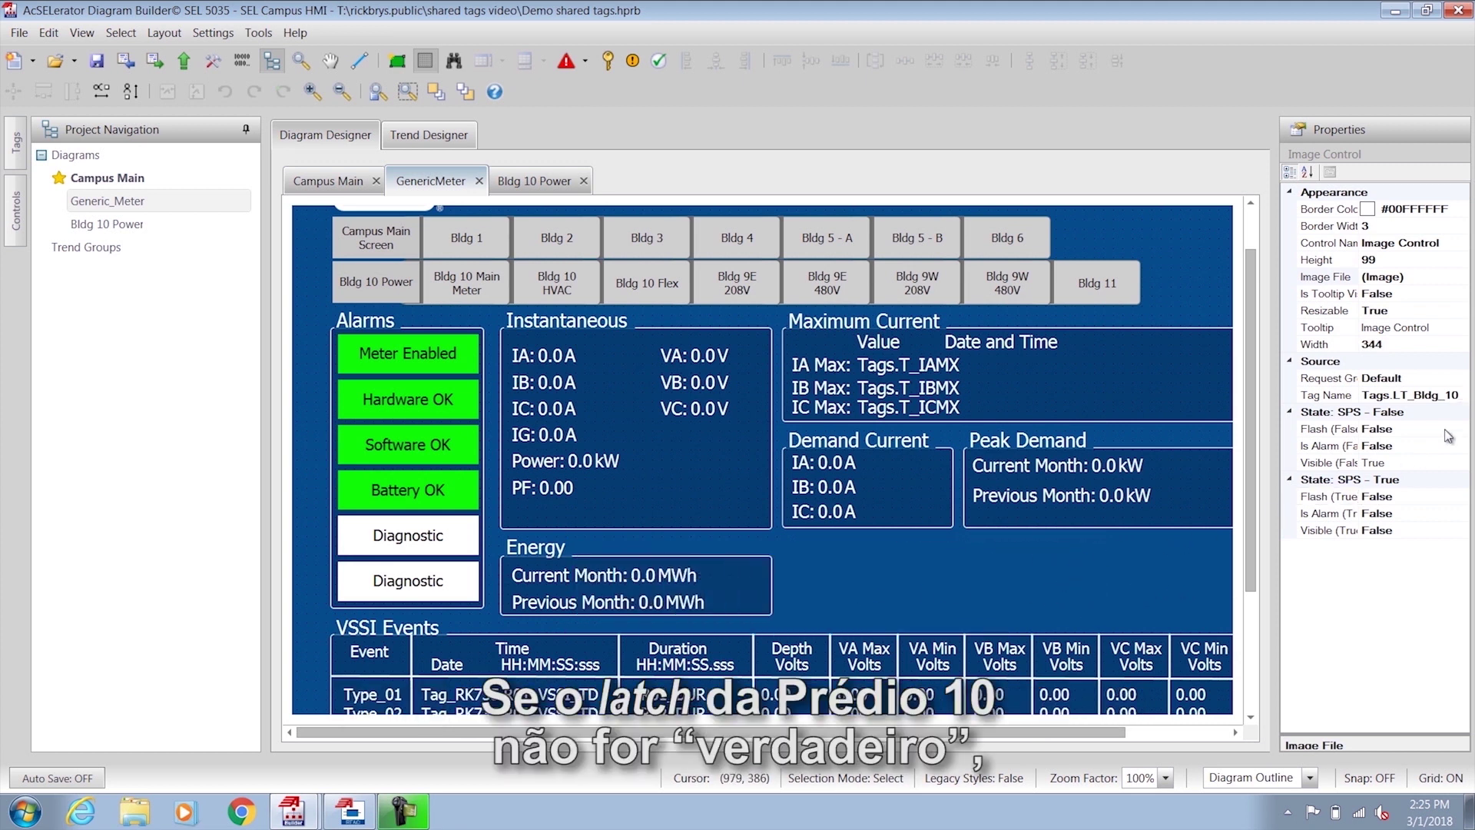
left_click(1433, 398)
left_click(1386, 463)
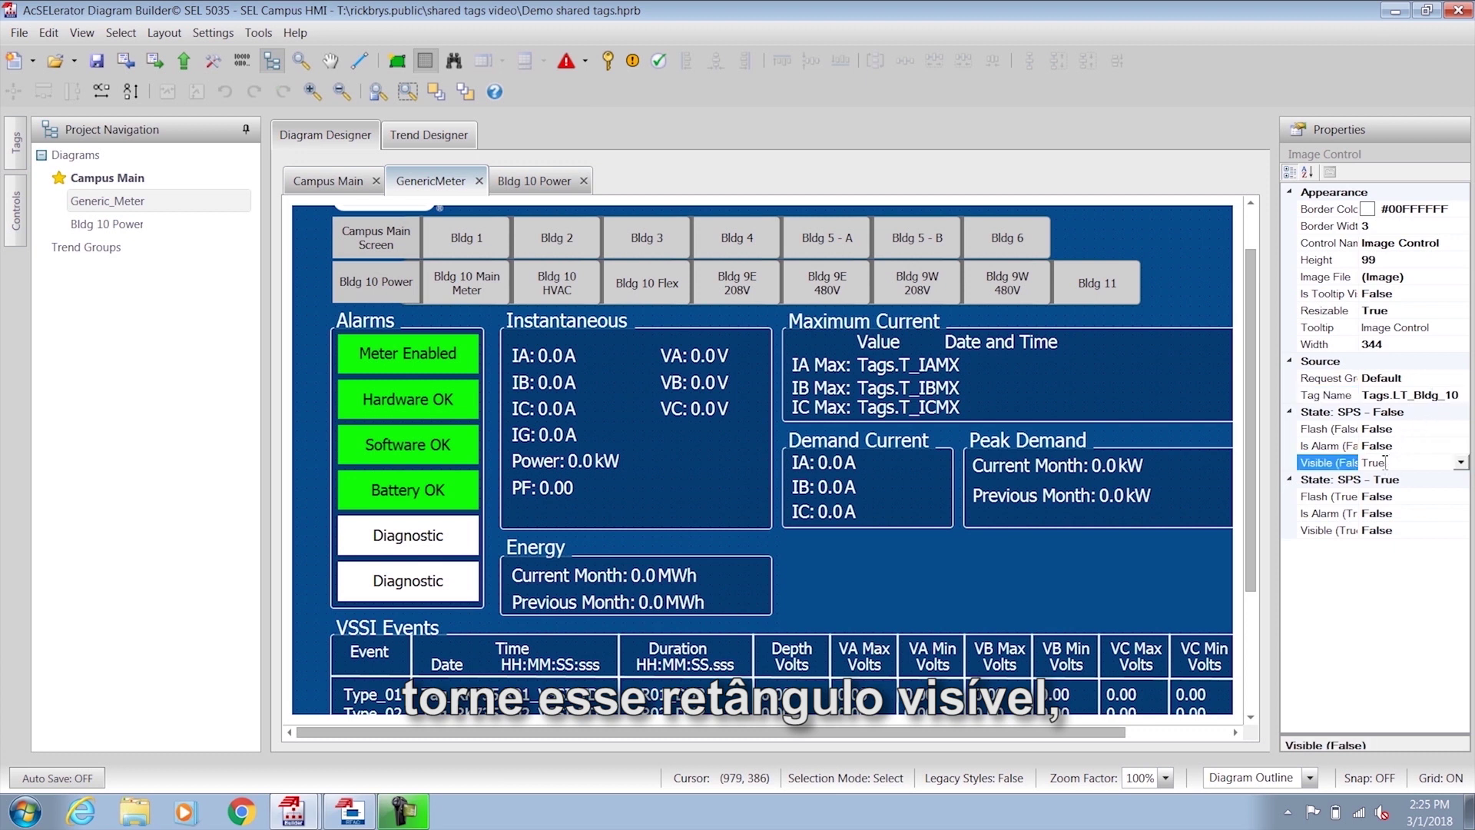
left_click(1367, 418)
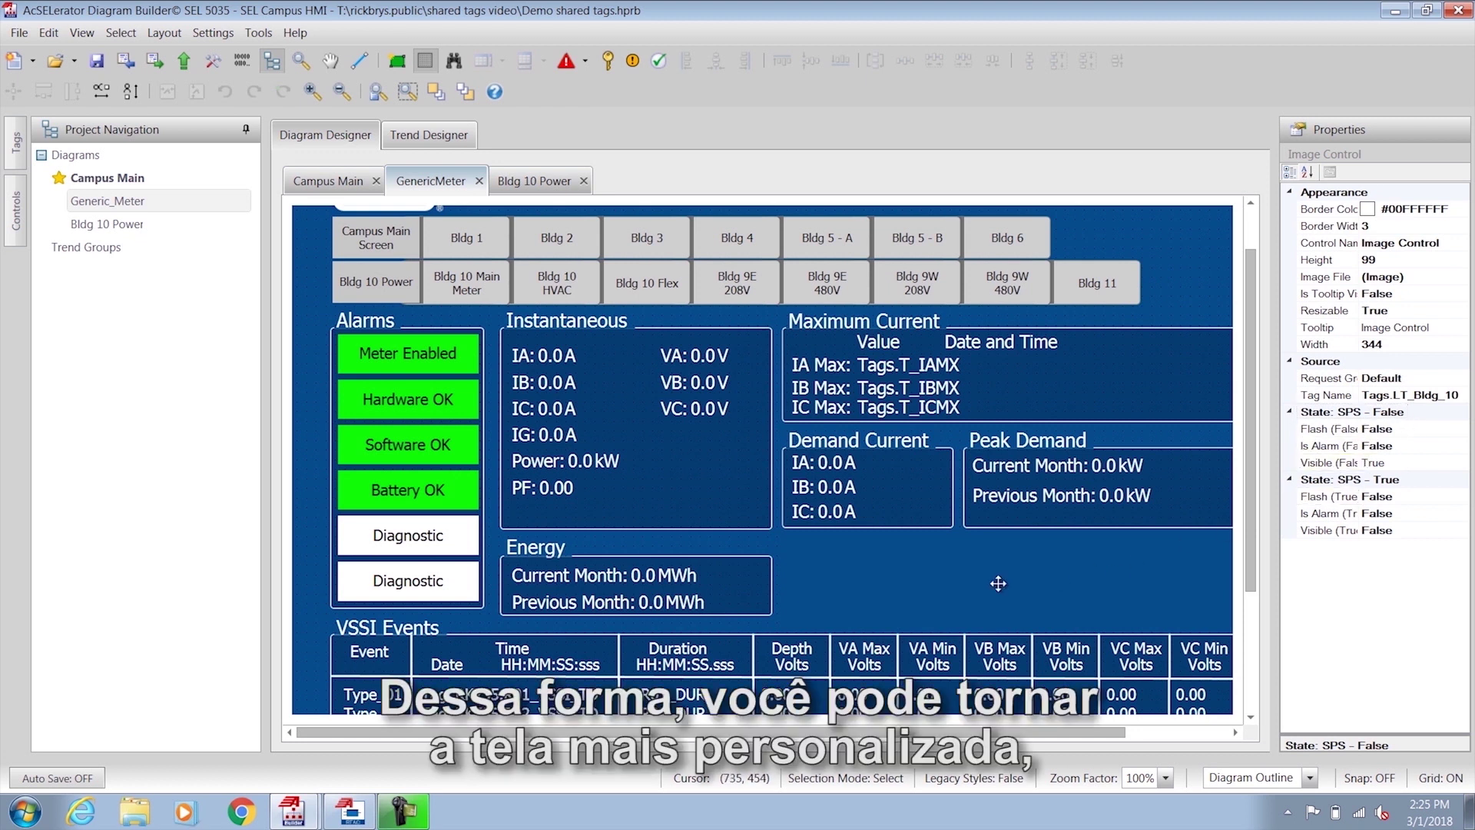
mouse_move(992, 583)
left_mouse_down()
mouse_move(979, 631)
mouse_move(995, 585)
left_mouse_up()
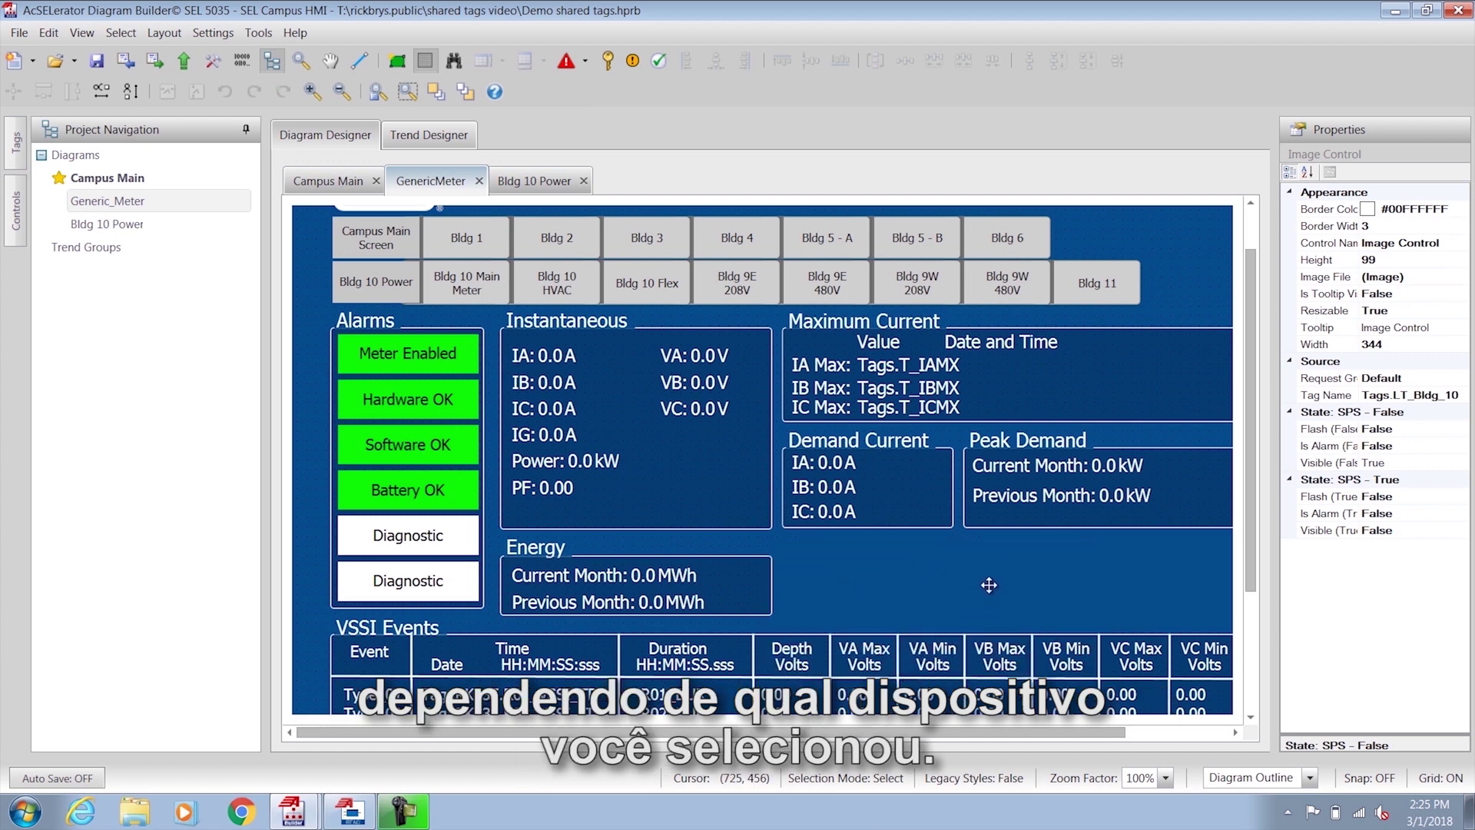